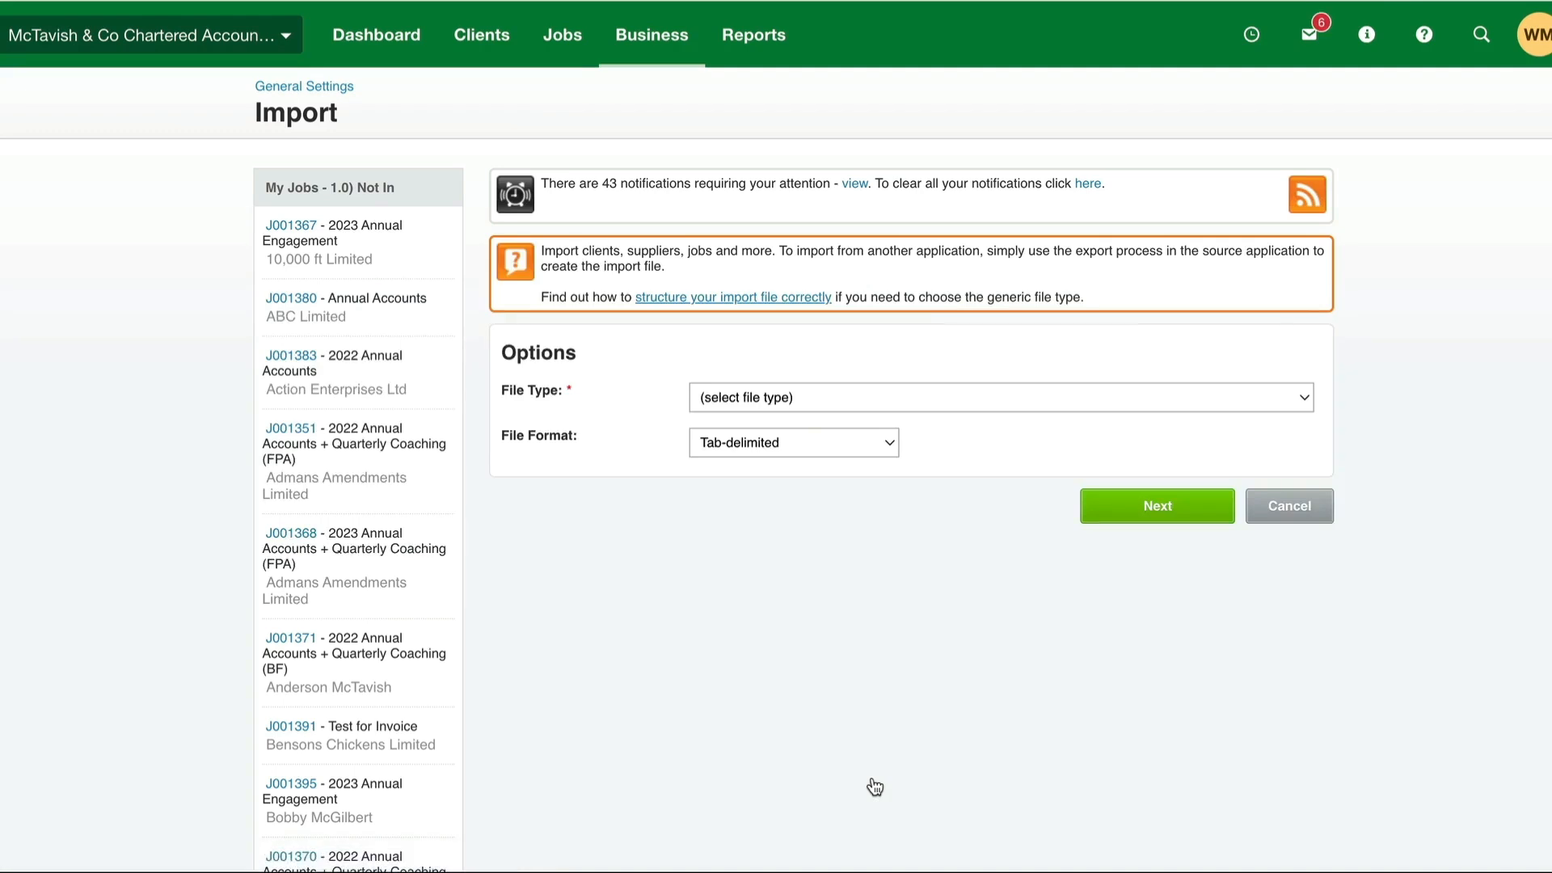
- Set up the import with file type Generic - Job Cost and comma-separated format, and continue to the file selection
left_click(789, 395)
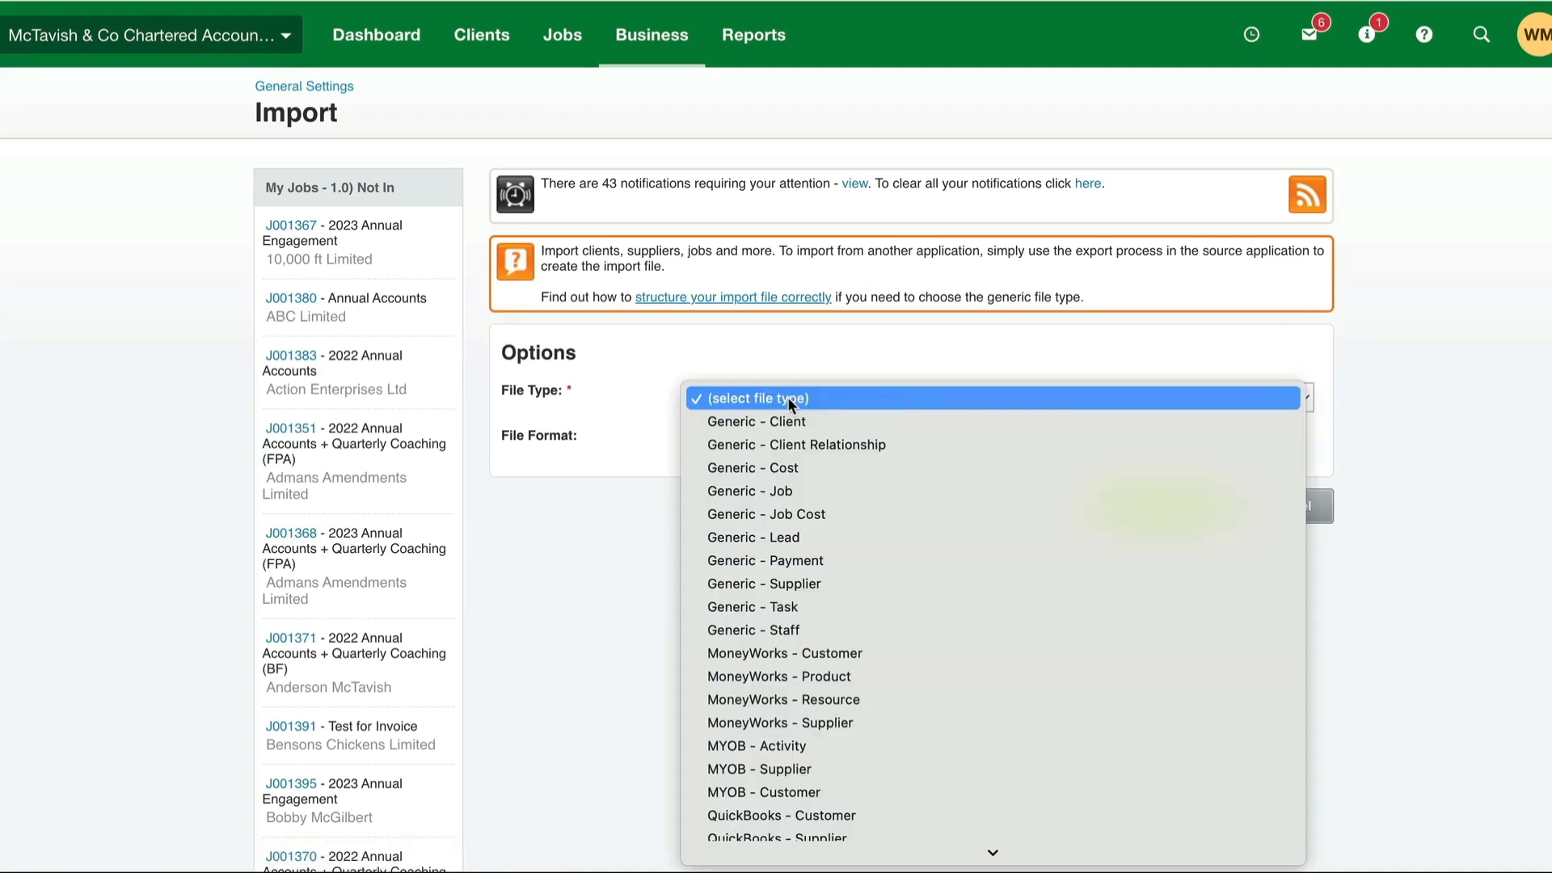
left_click(790, 514)
left_click(850, 449)
left_click(833, 467)
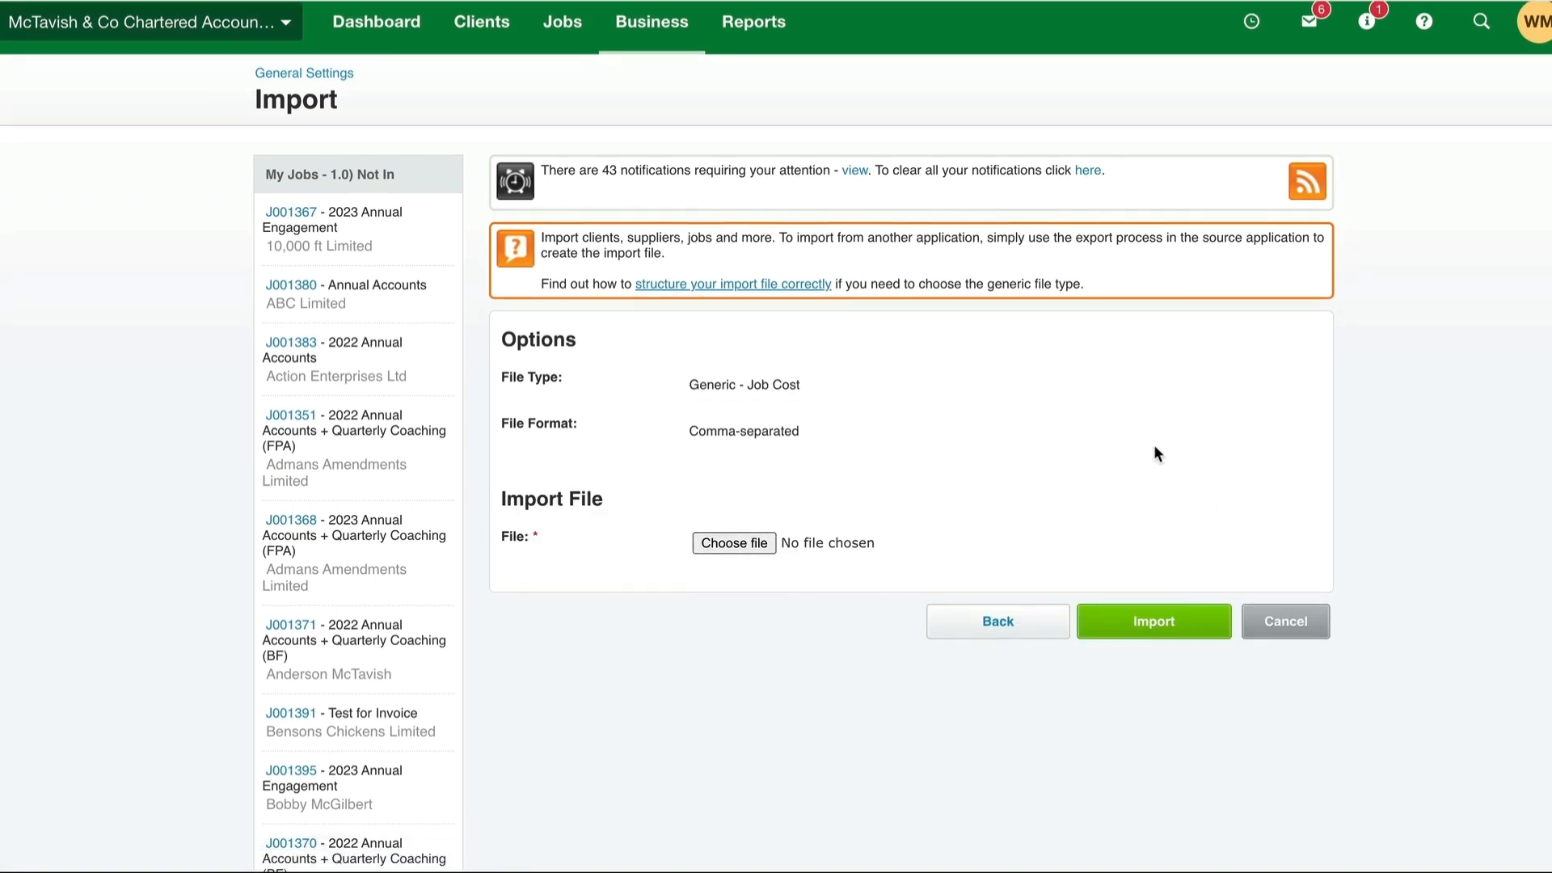
- Switch to Excel and review the job number, client, description, cost, price, date and code columns of the WIP import sheet
key("ctrl+Left")
left_click(263, 277)
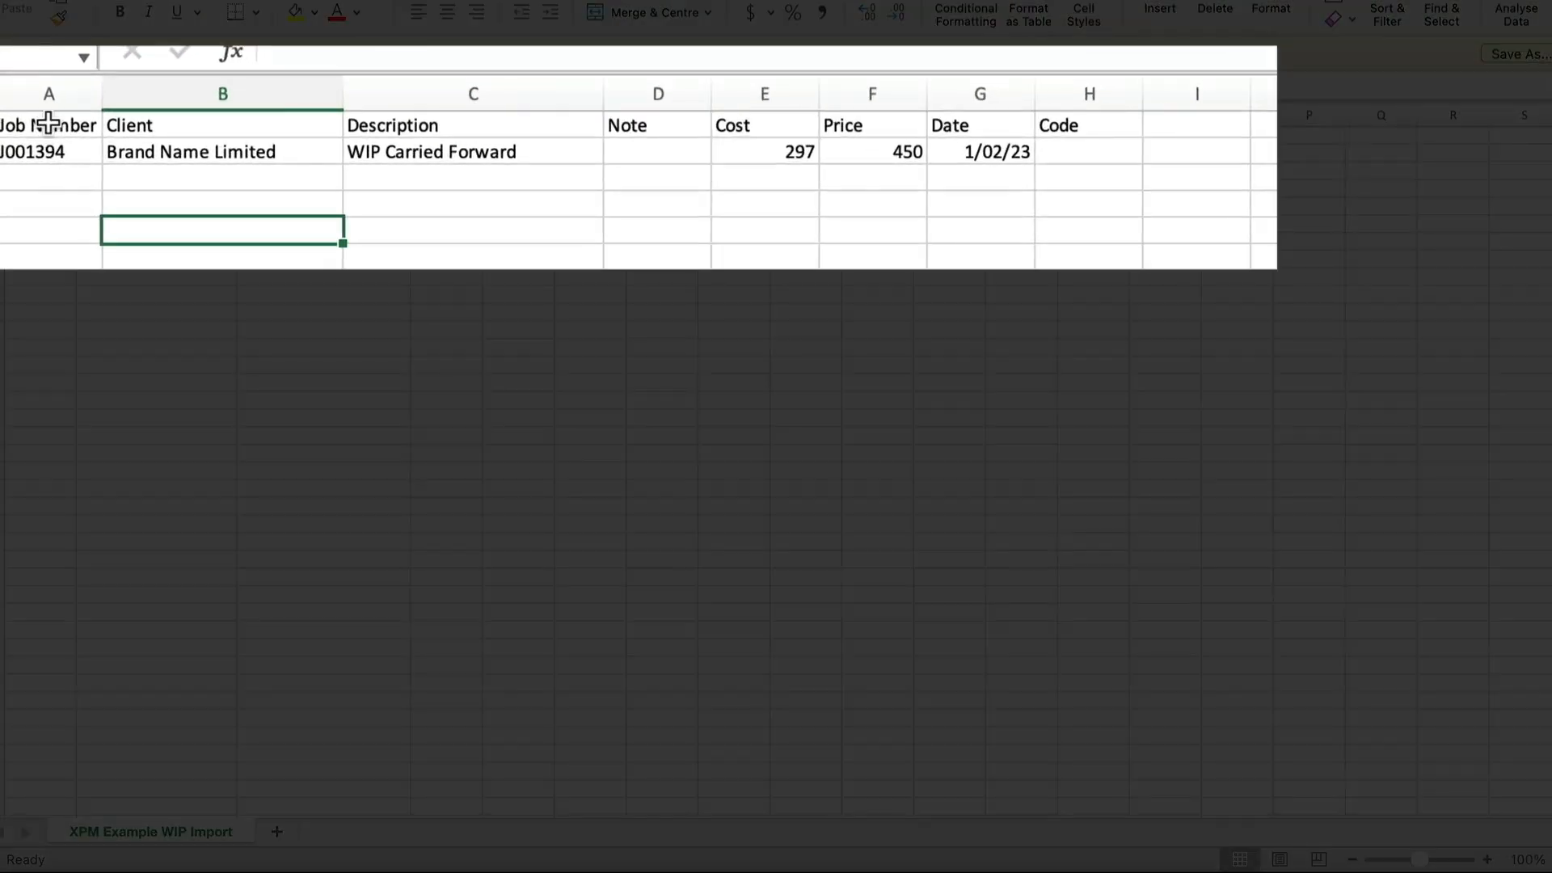
left_click_drag(40, 135, 41, 172)
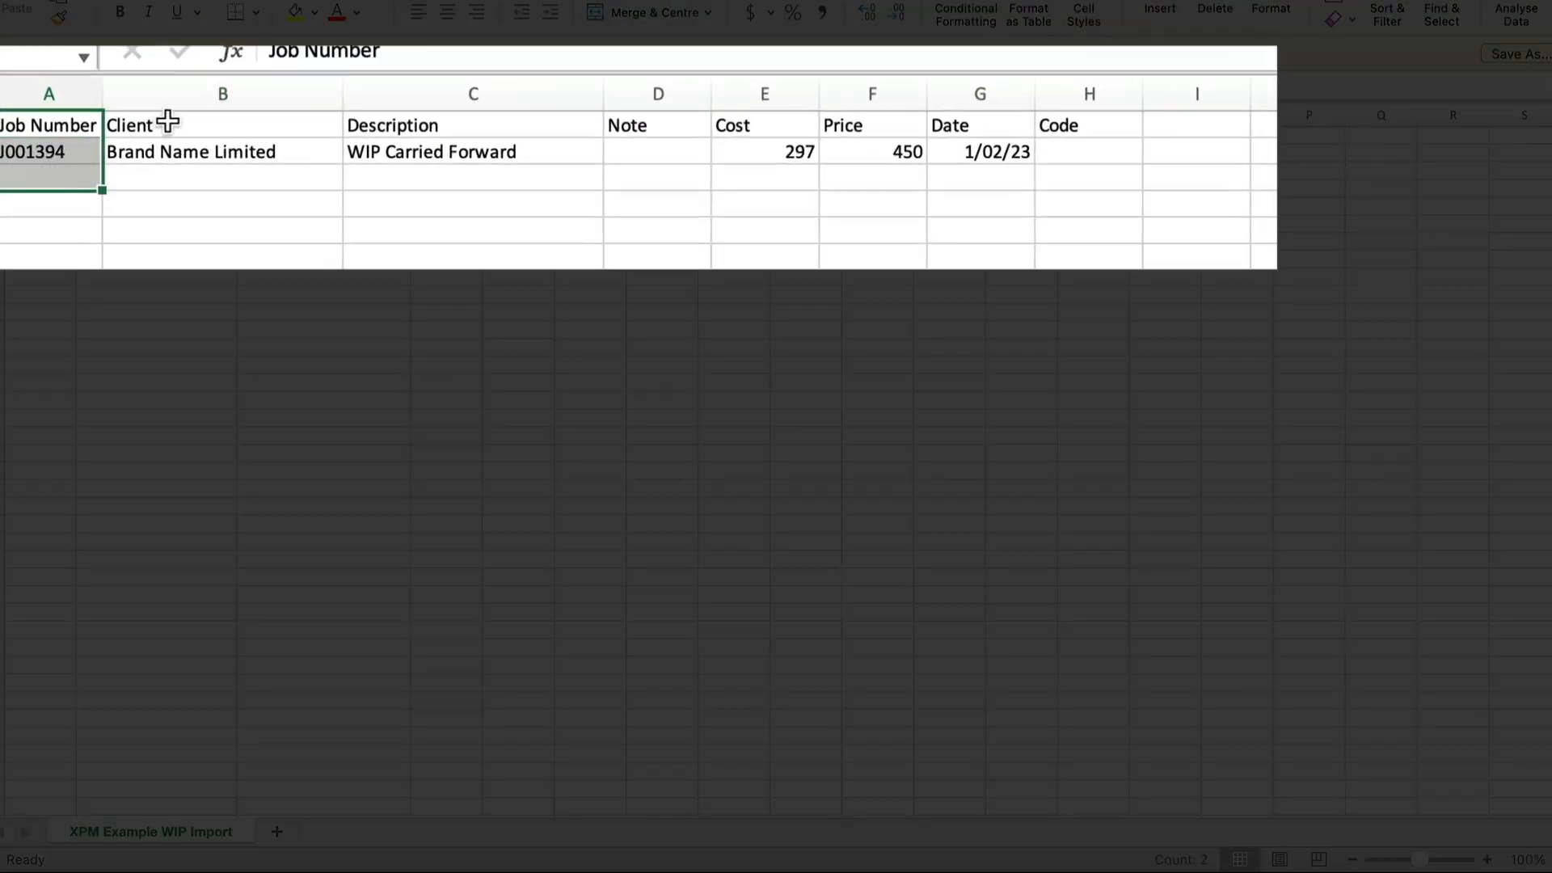
left_click_drag(177, 123, 177, 180)
left_click(417, 202)
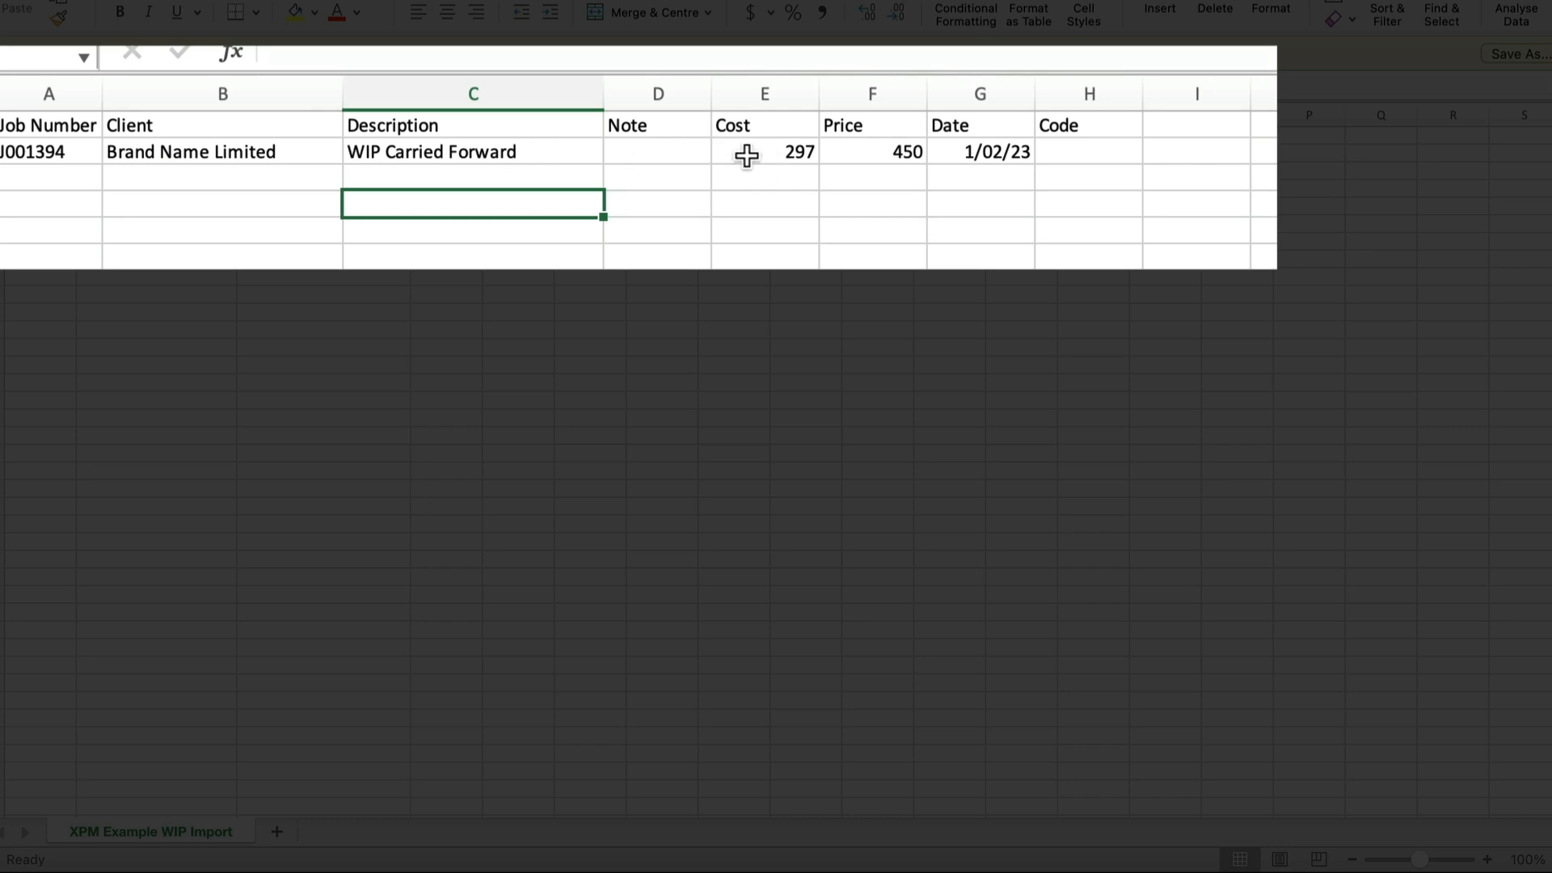
left_click_drag(768, 151, 793, 212)
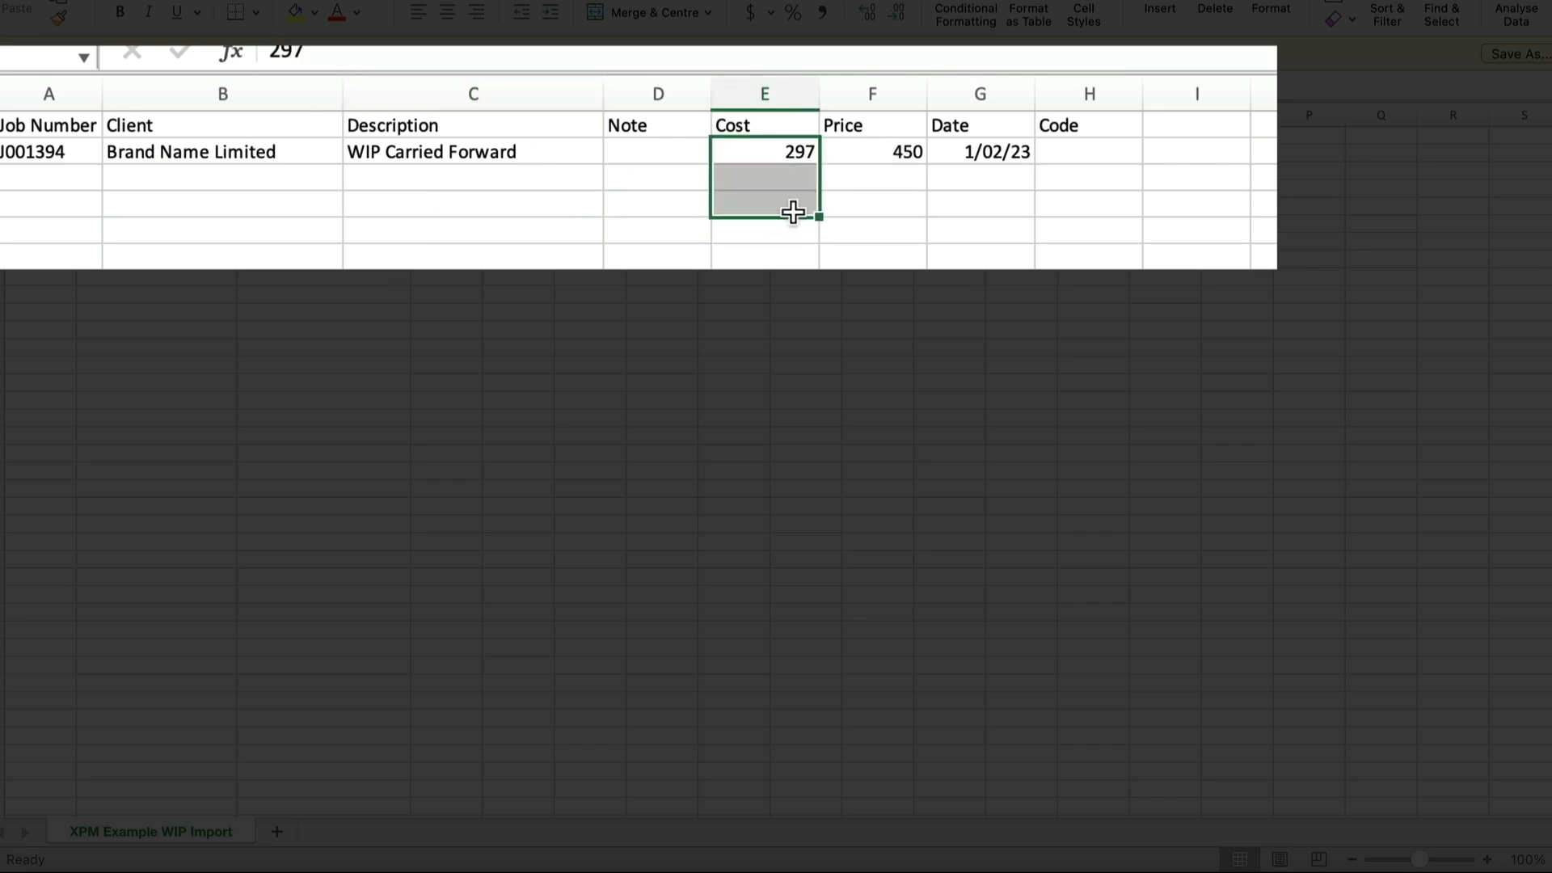
left_click(864, 154)
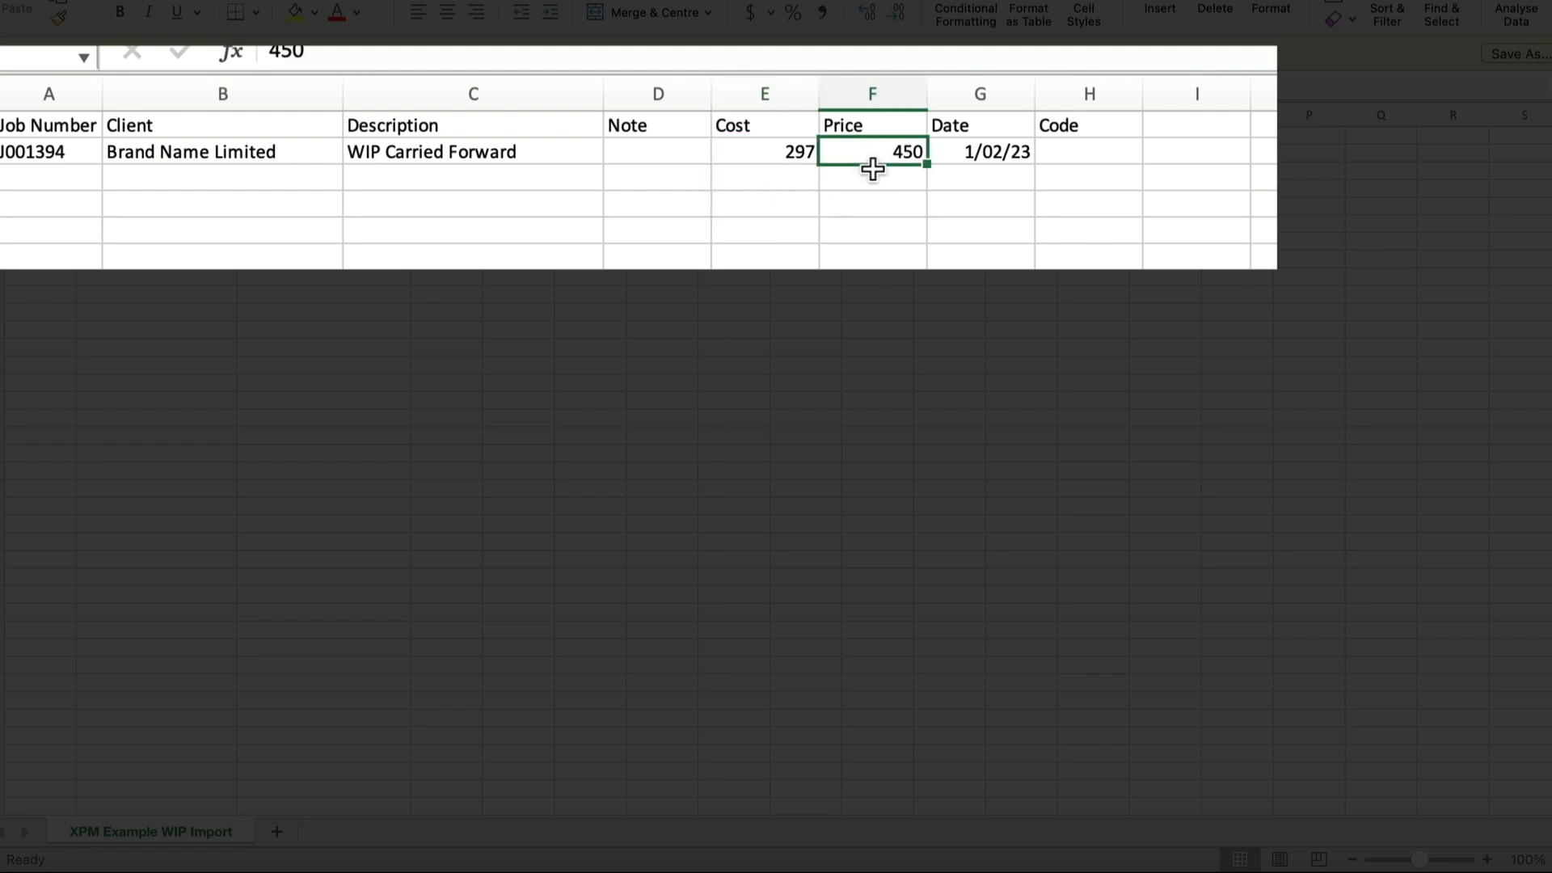
left_click(880, 201)
left_click(973, 200)
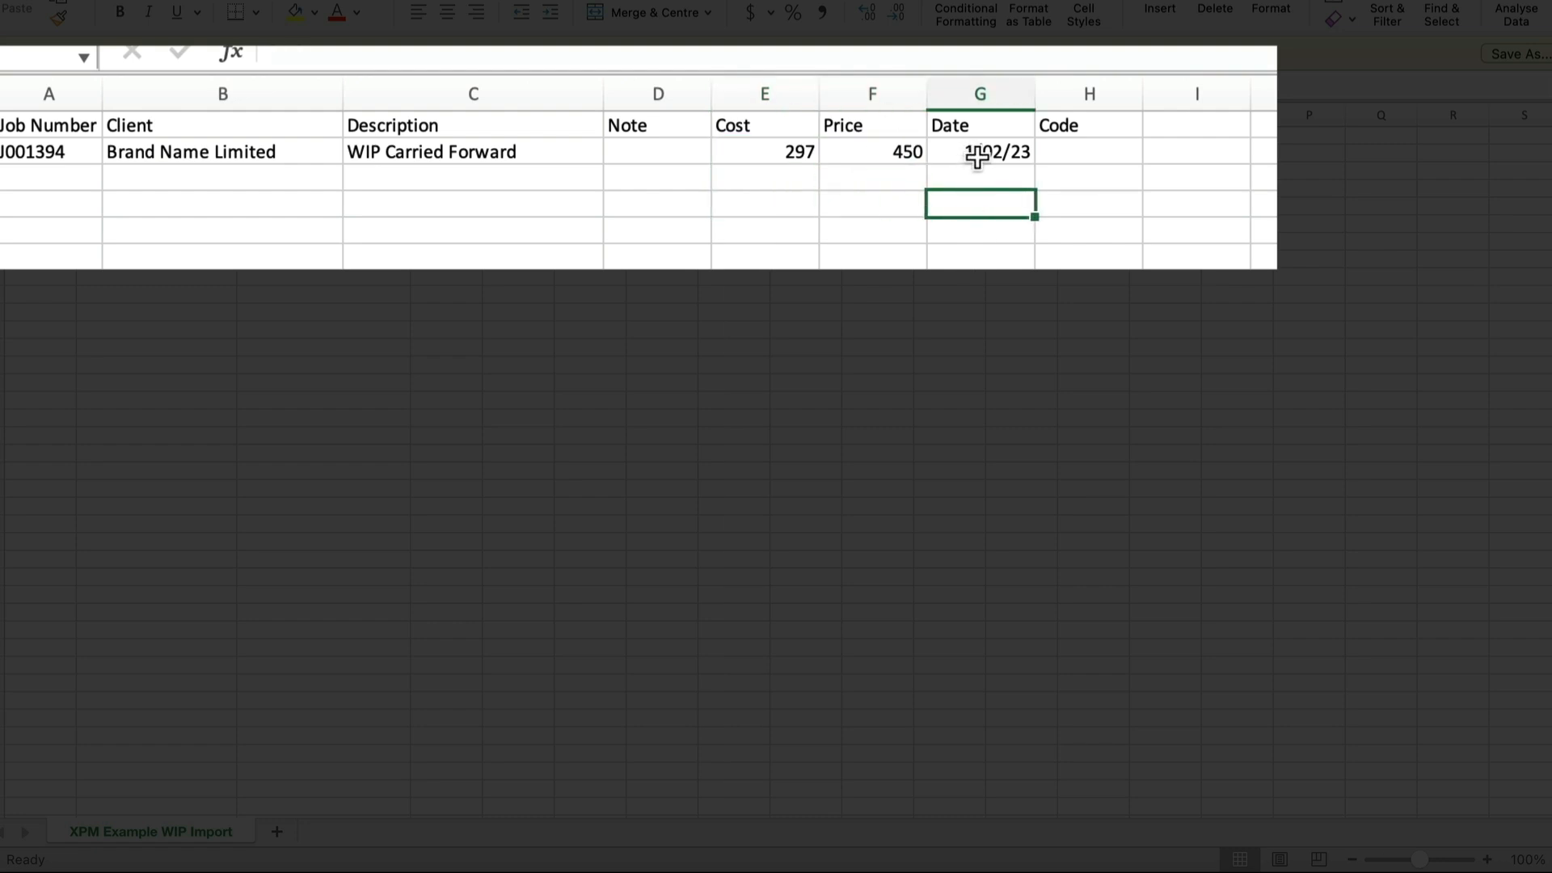
left_click(1067, 179)
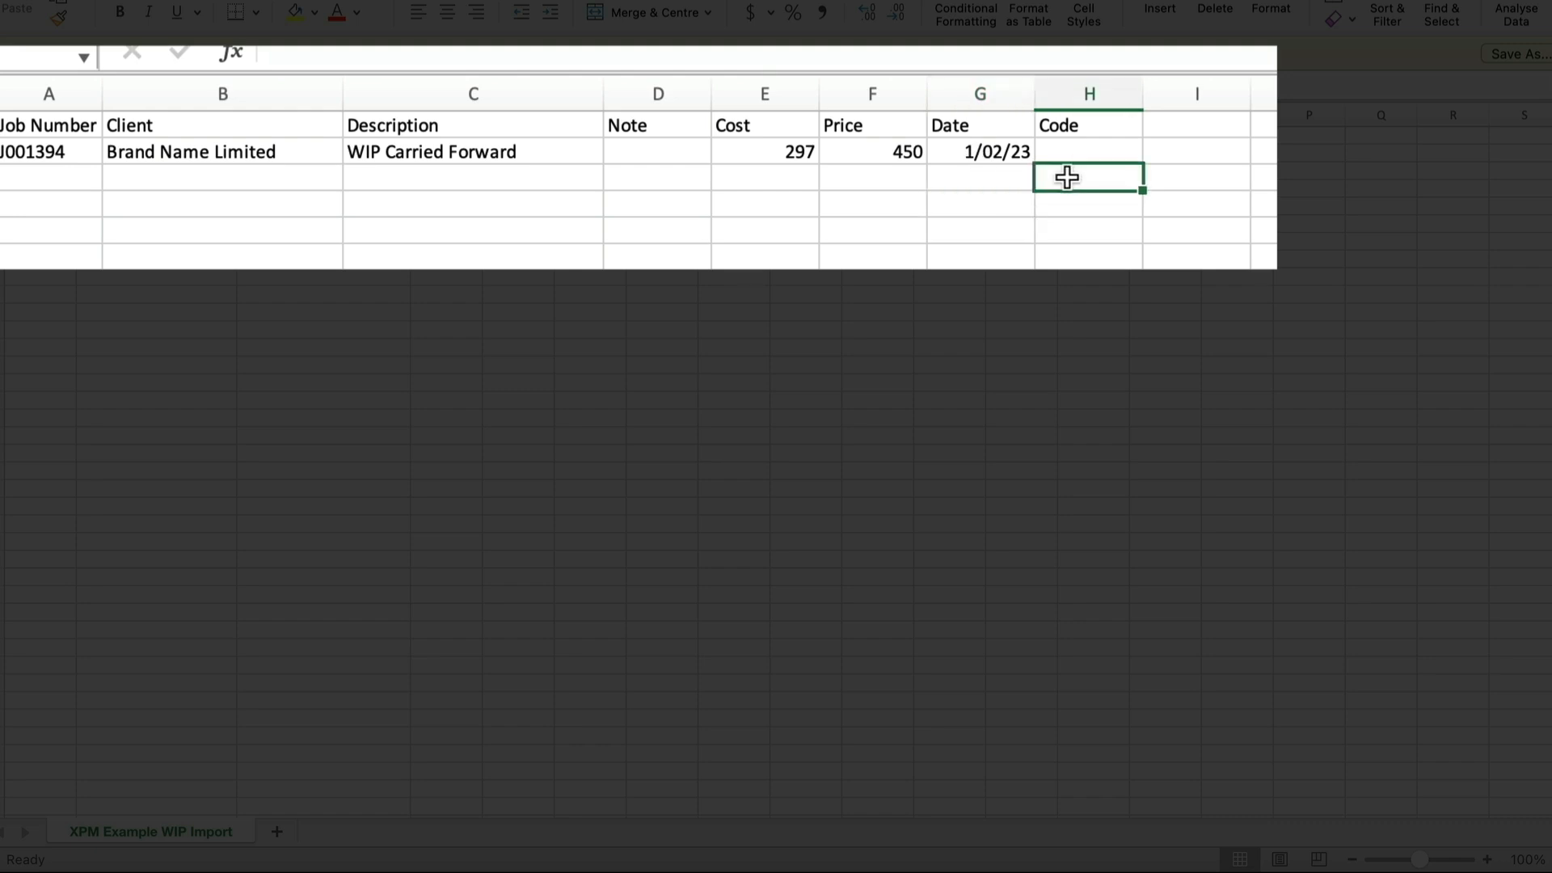
left_click(993, 184)
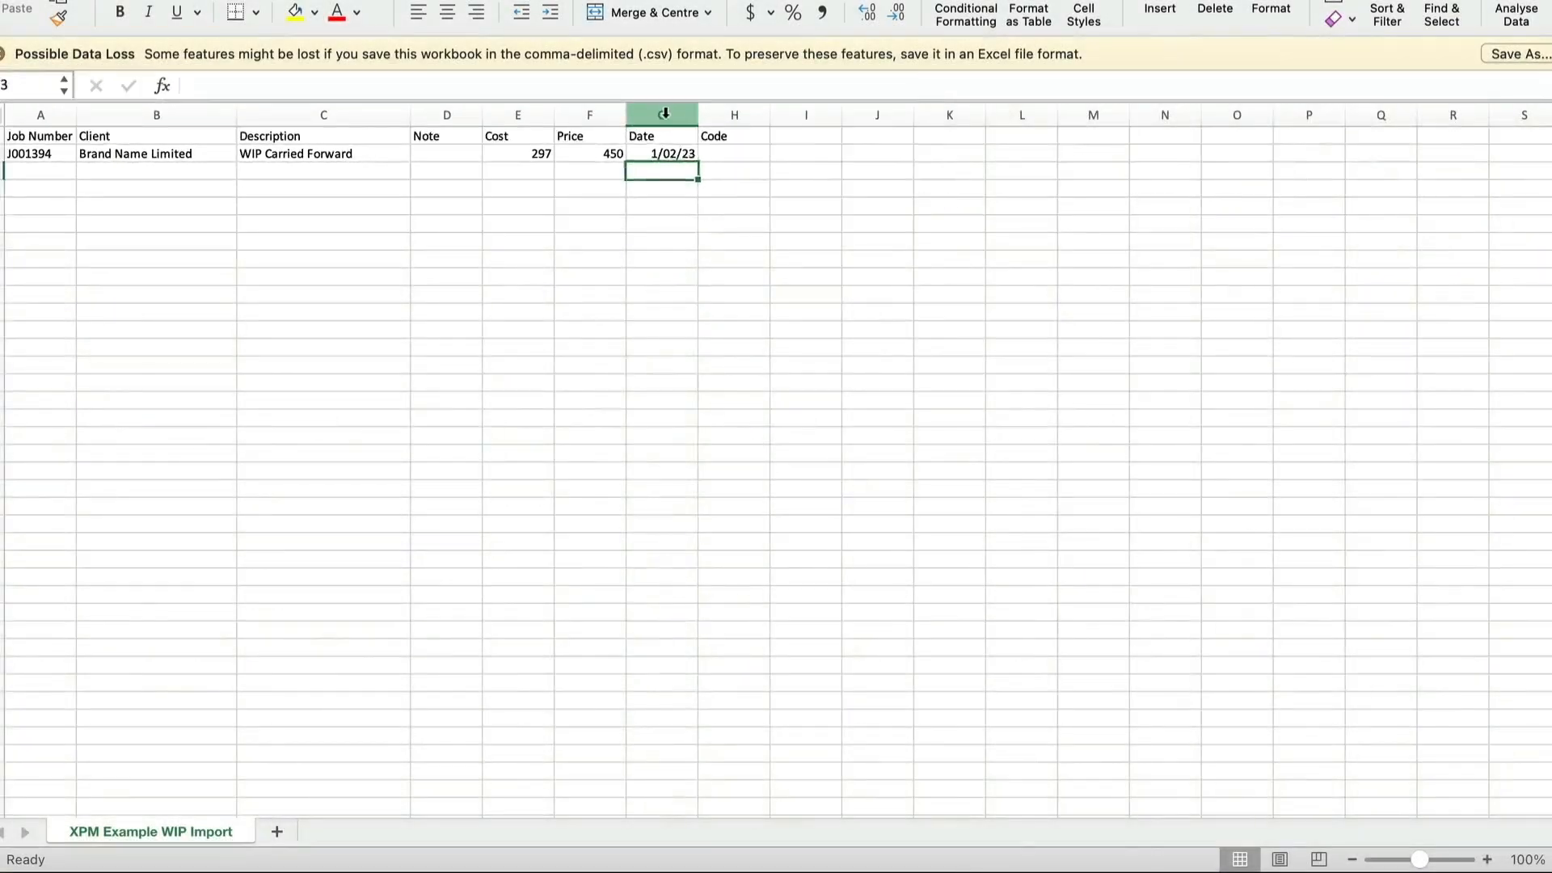
- Format the Date column as a date with the four-digit-year type 14/03/2012
left_click(665, 113)
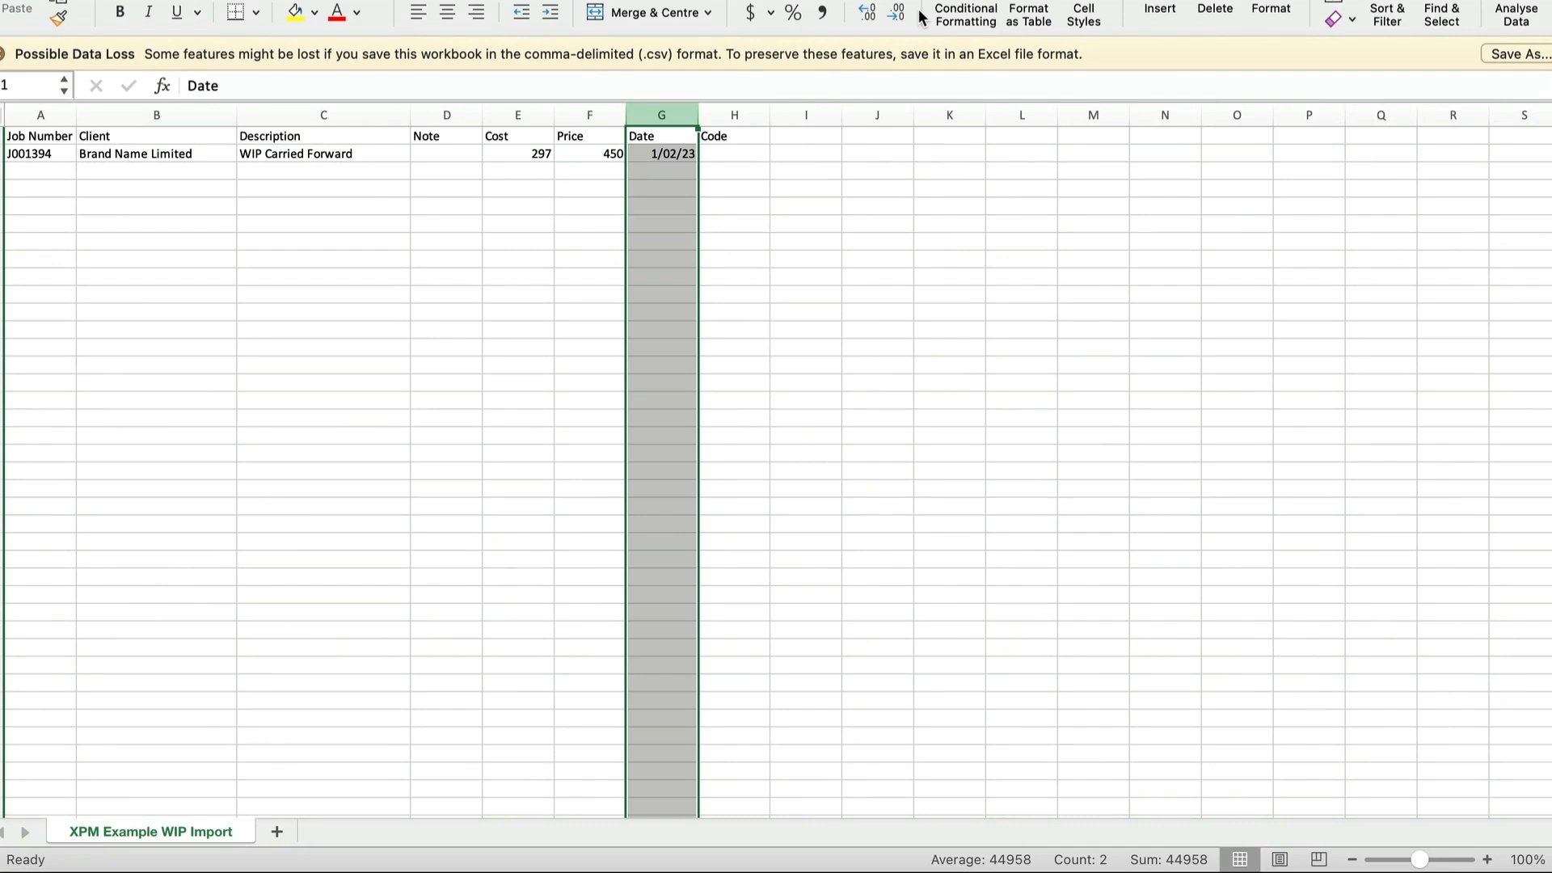
left_click(896, 1)
left_click(817, 473)
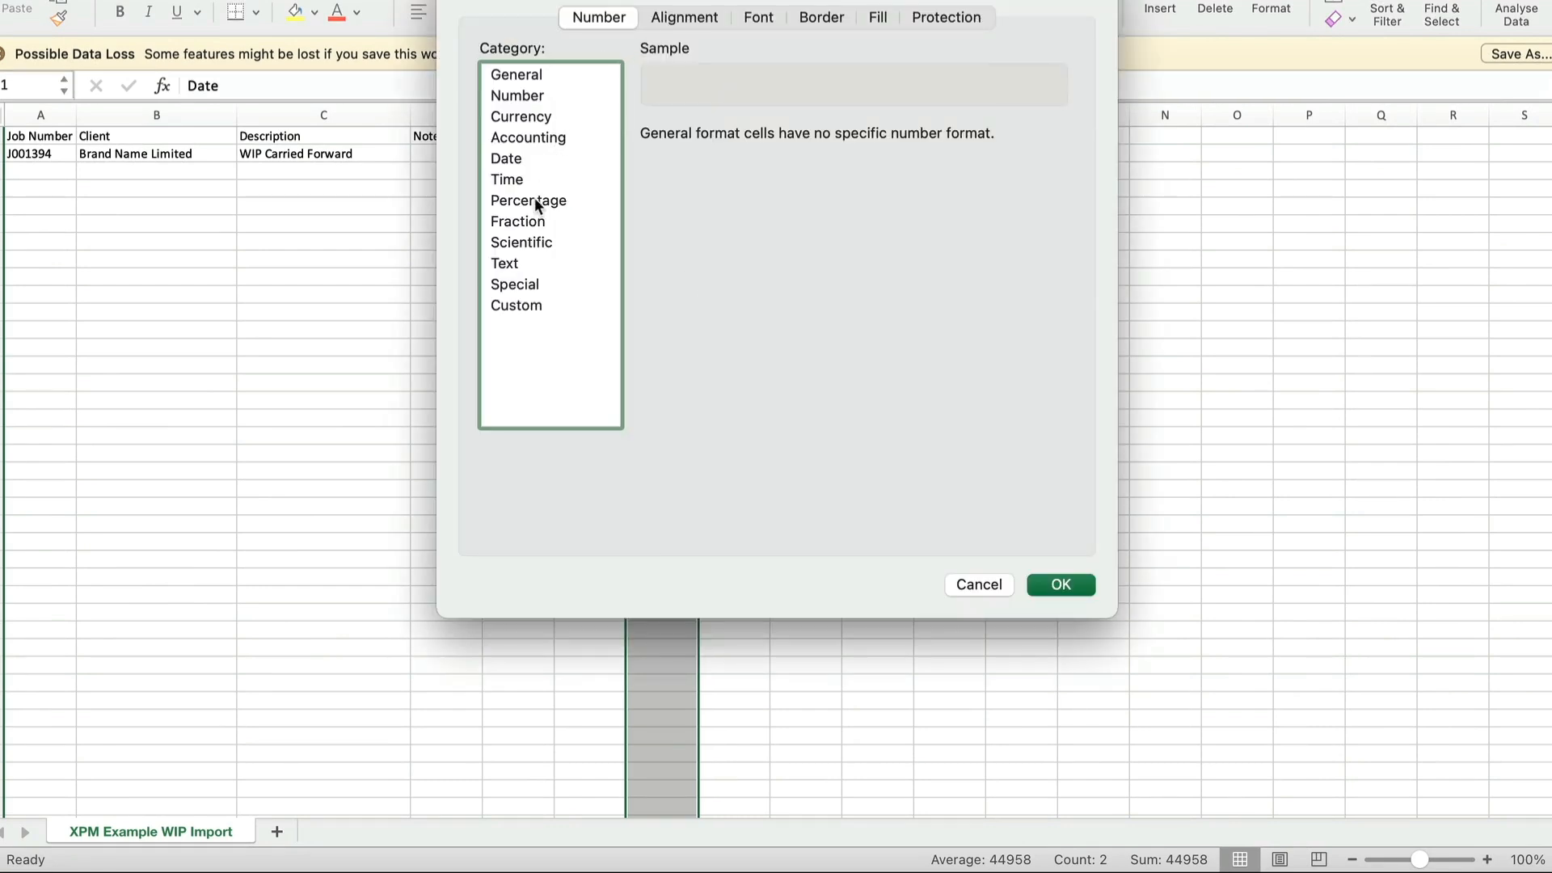
left_click(516, 159)
left_click(701, 207)
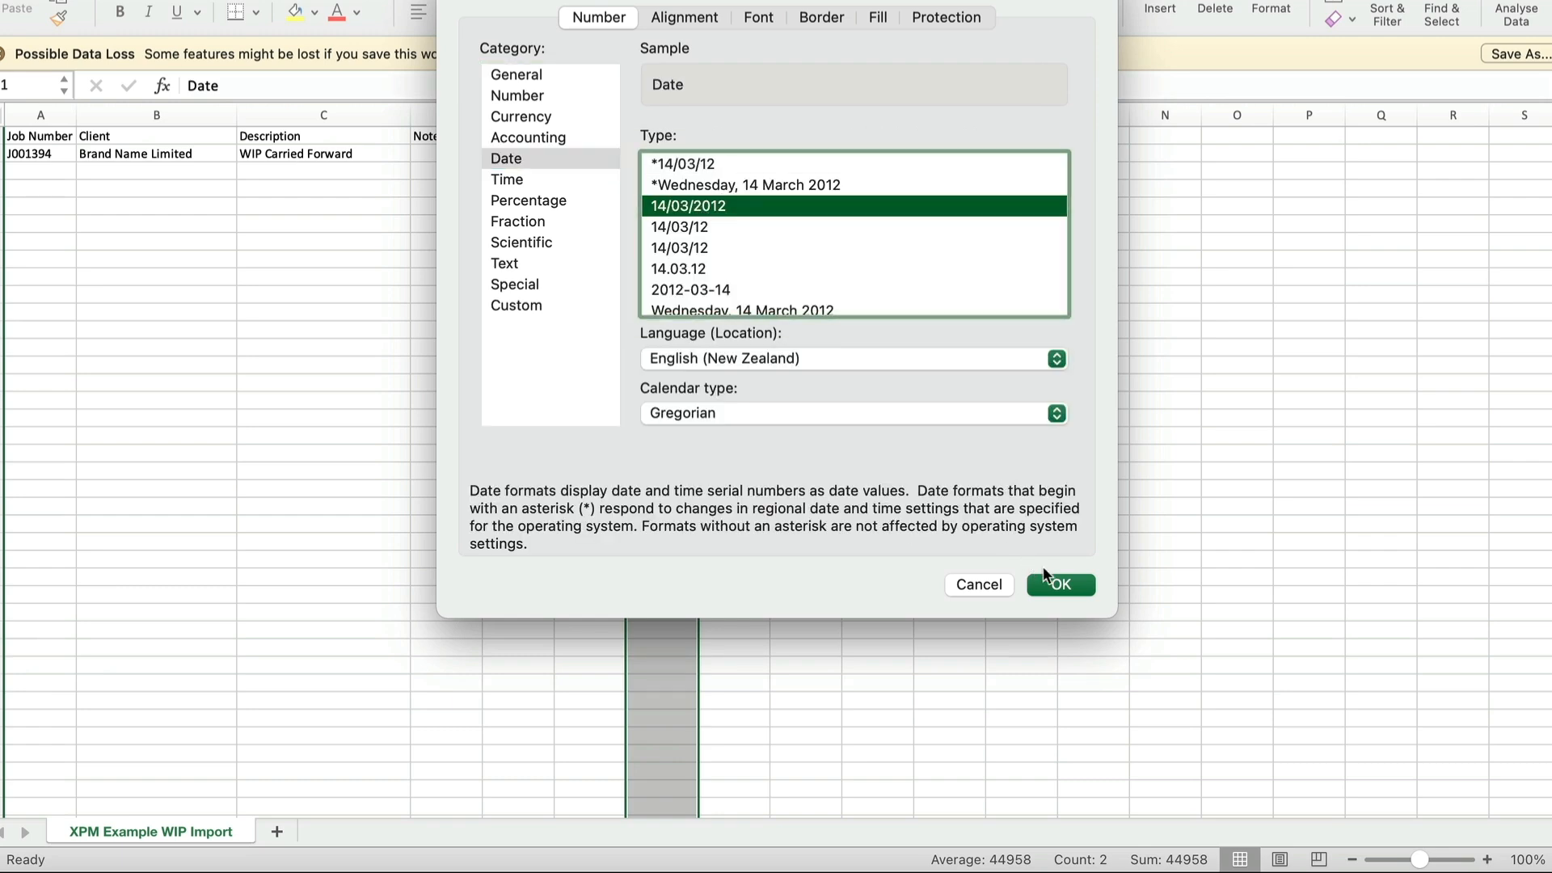
left_click(1061, 584)
left_click(774, 246)
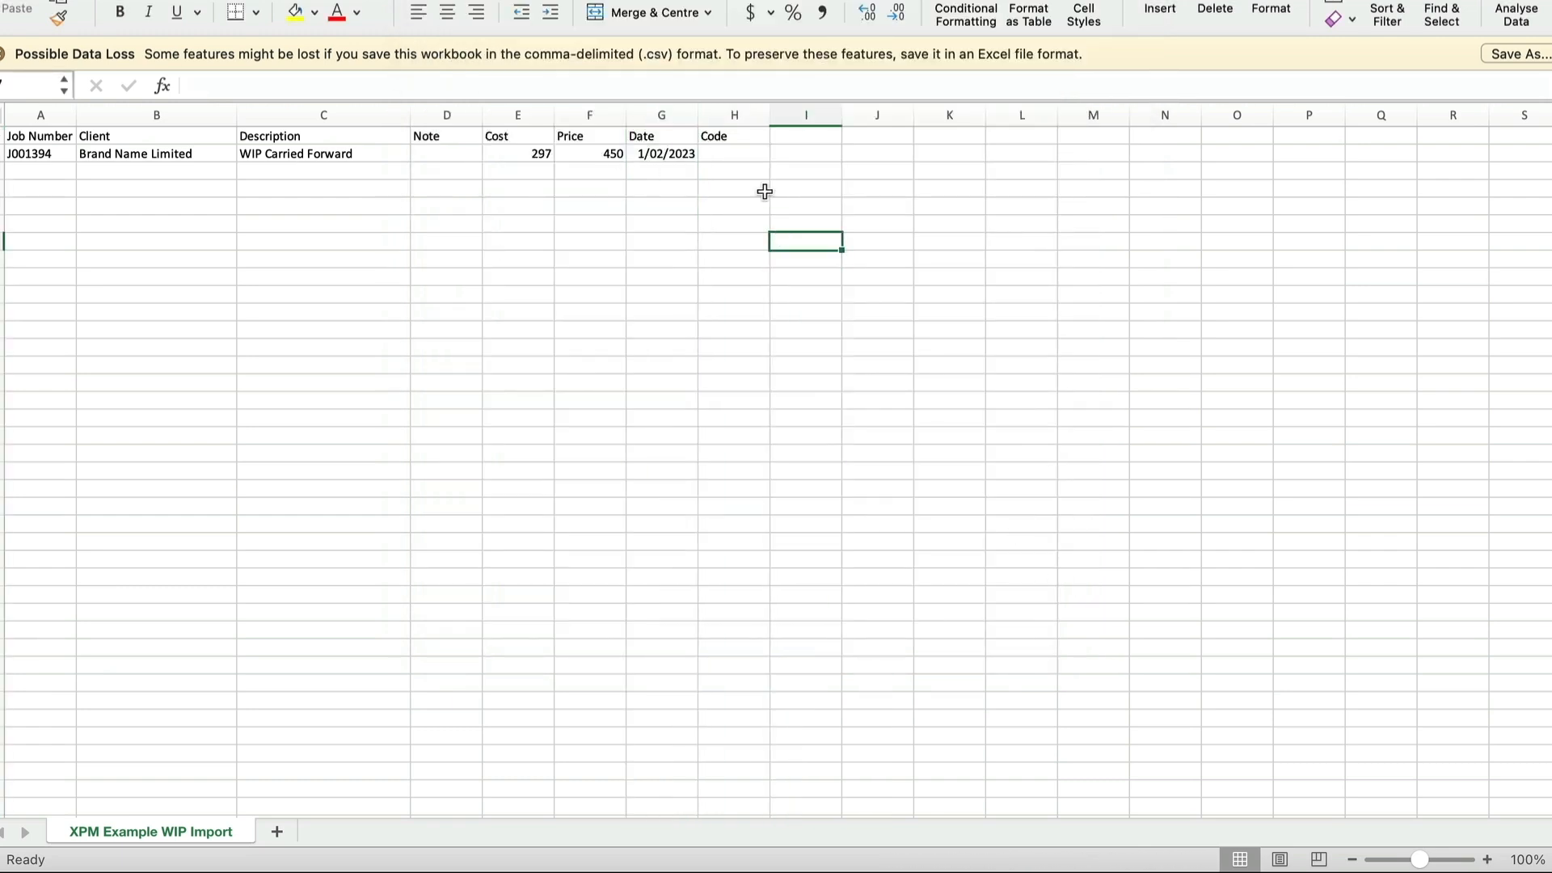
left_click(703, 236)
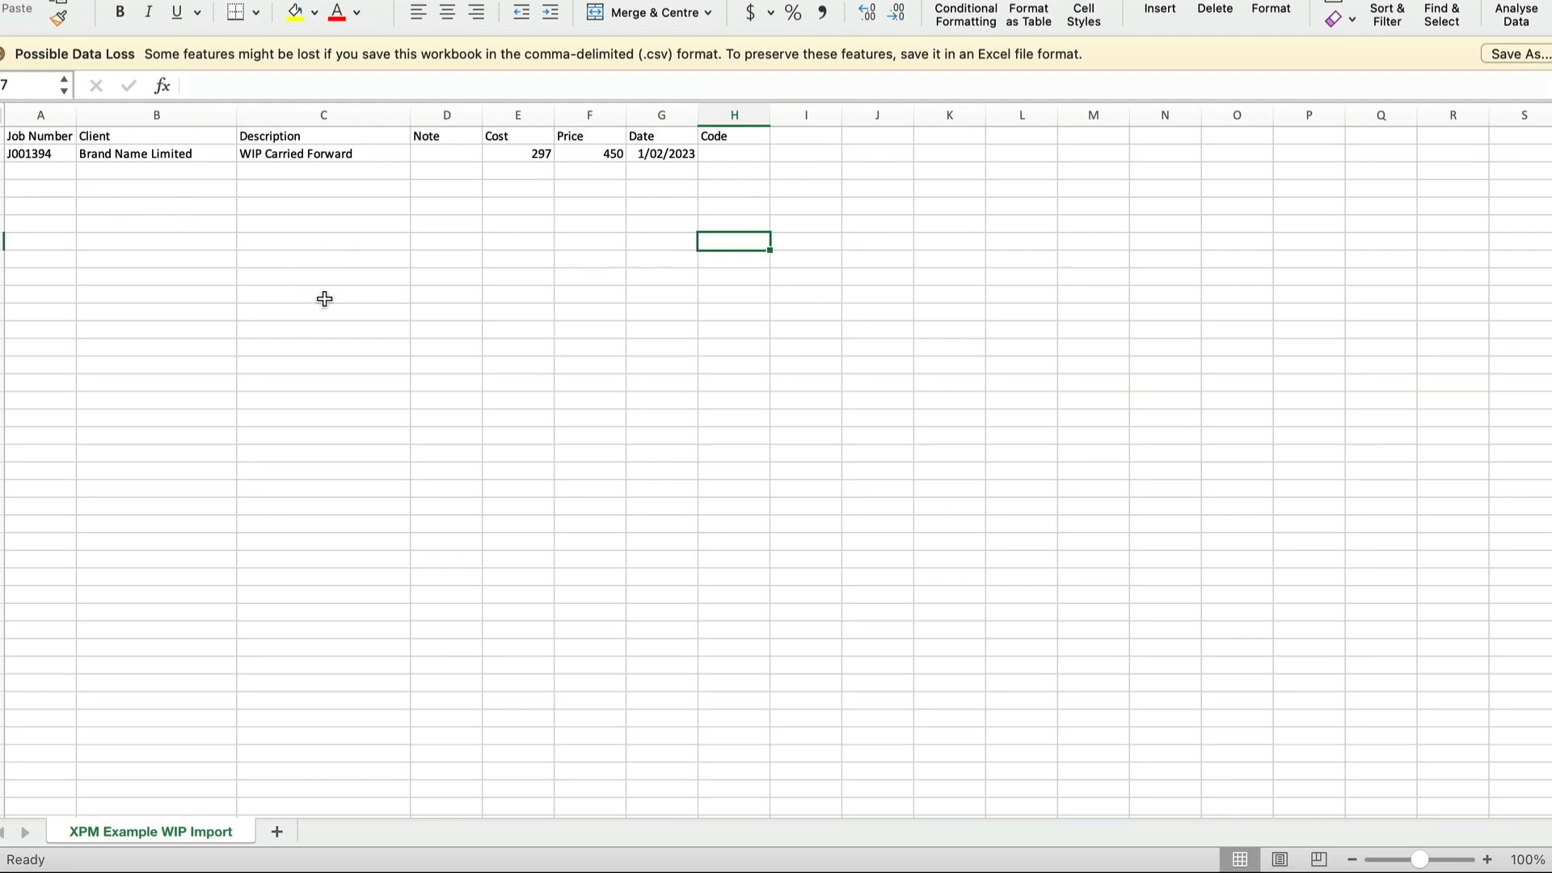
- Switch to Xero Practice Manager, open the Export page from the business settings and choose the Generic - Jobs file type
key("ctrl+Right")
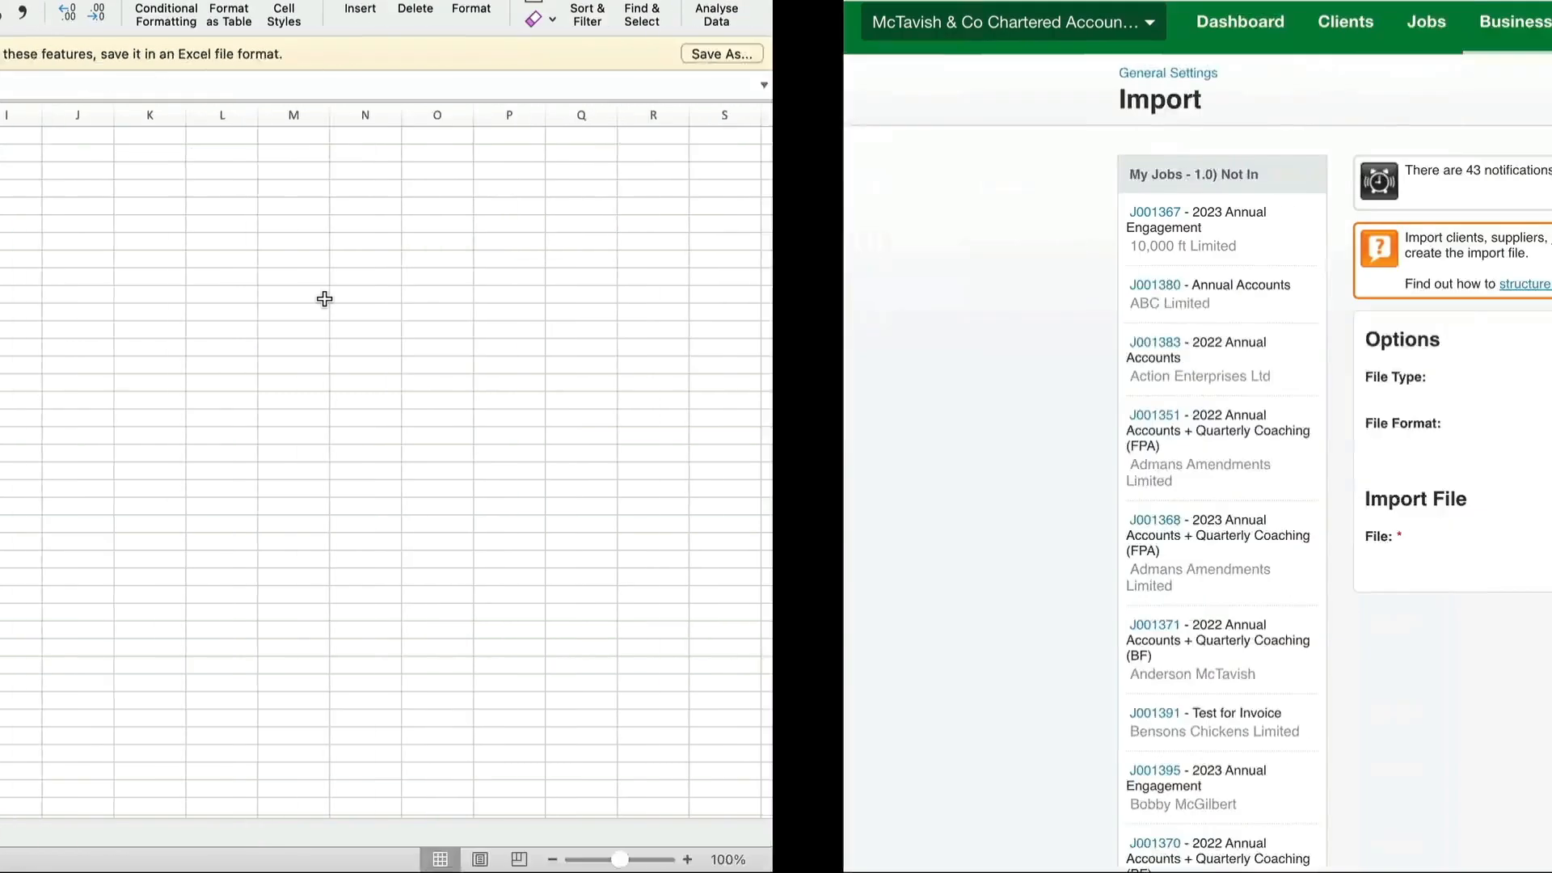
left_click(648, 34)
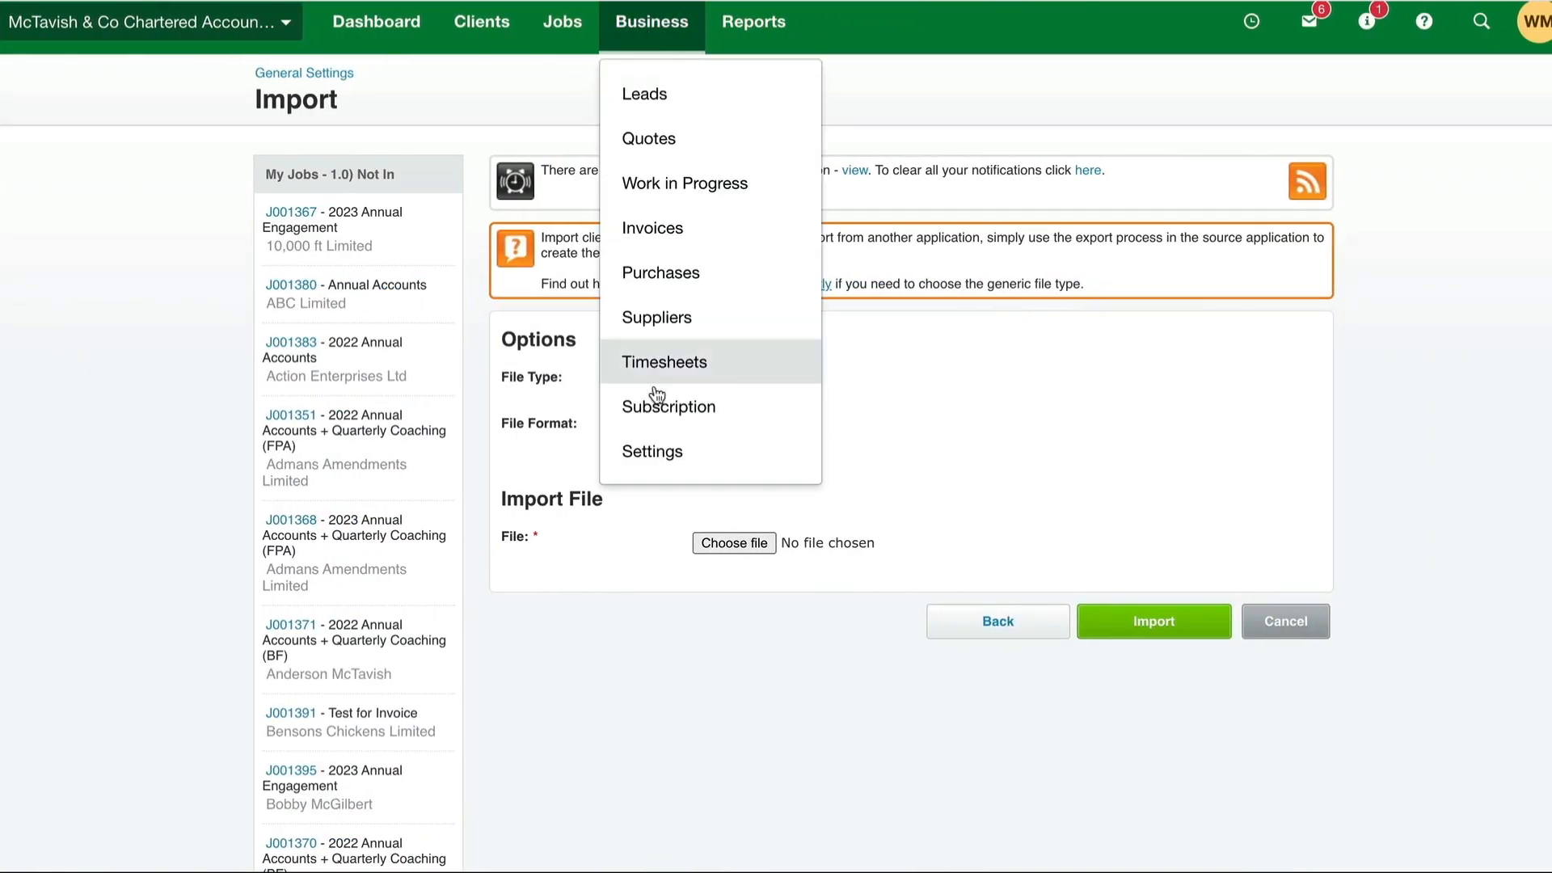
left_click(660, 449)
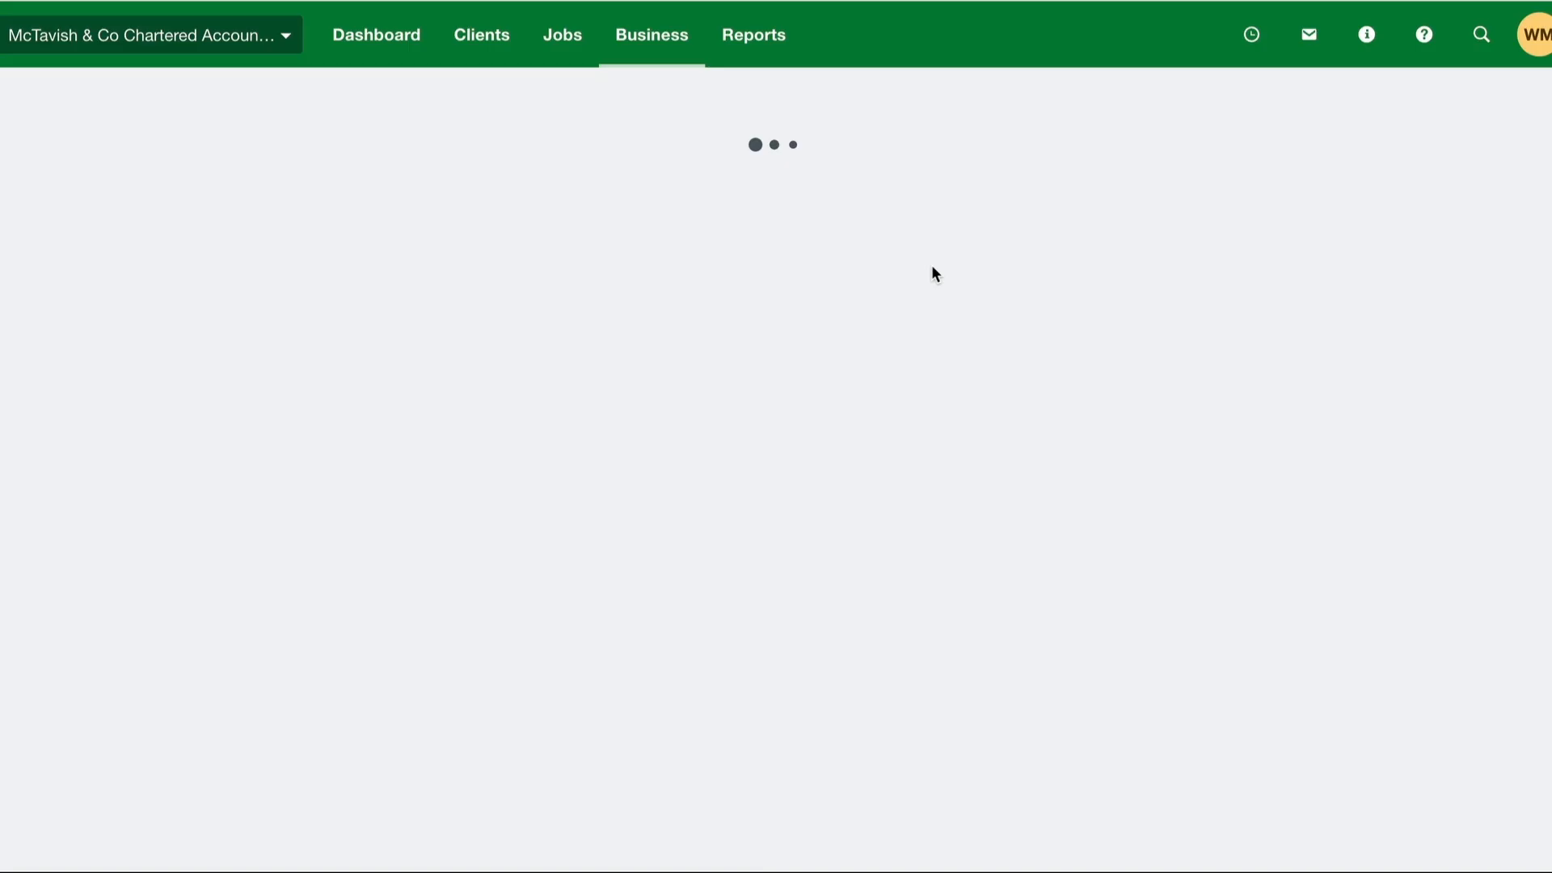
scroll(892, 550, "down", 5)
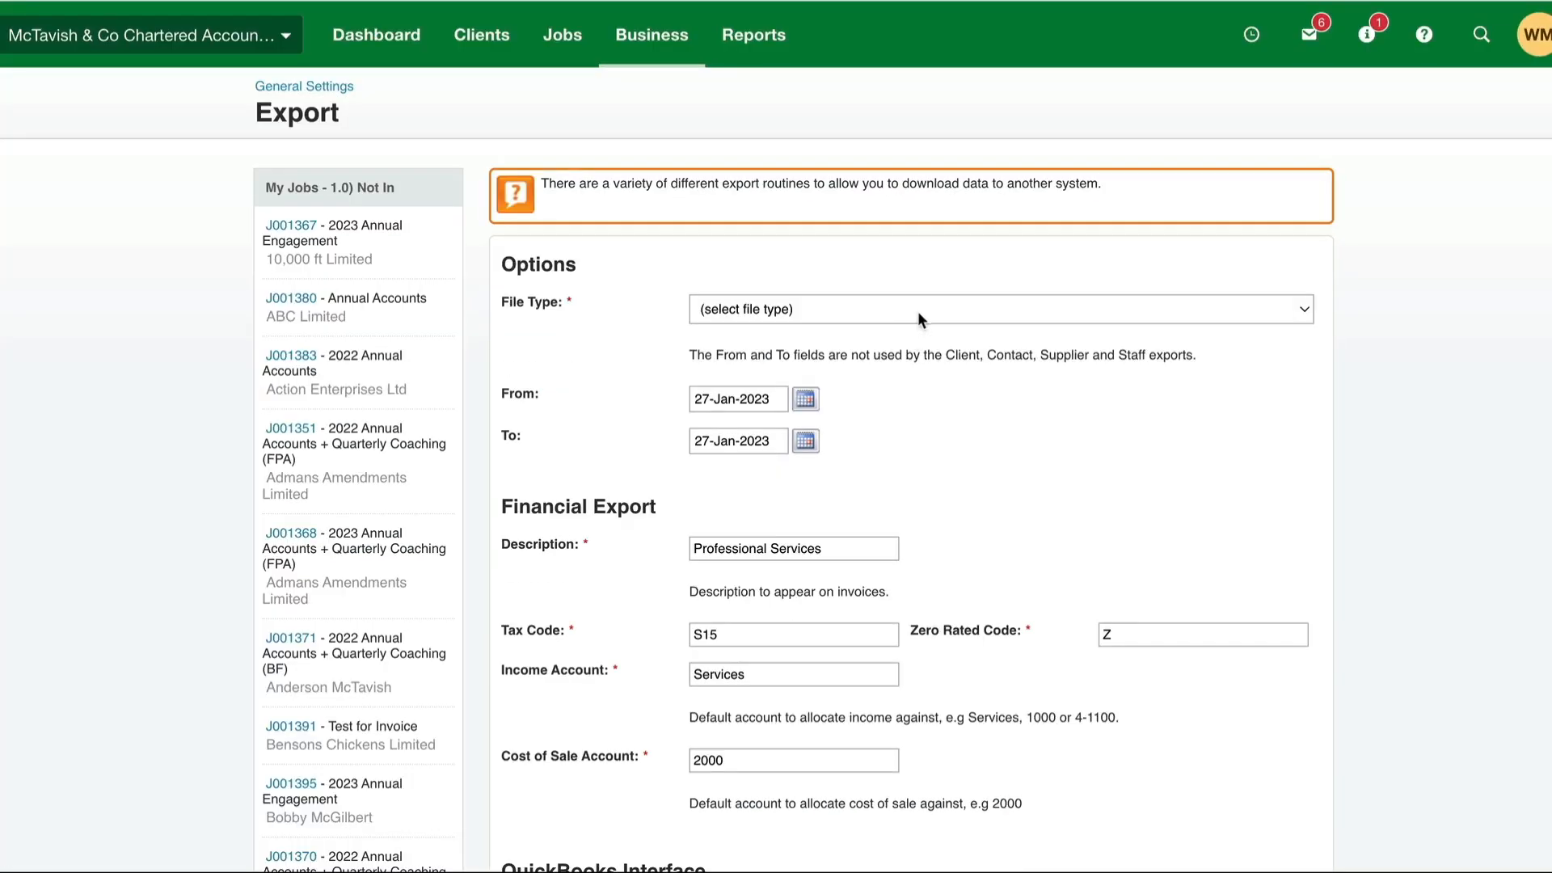
left_click(918, 311)
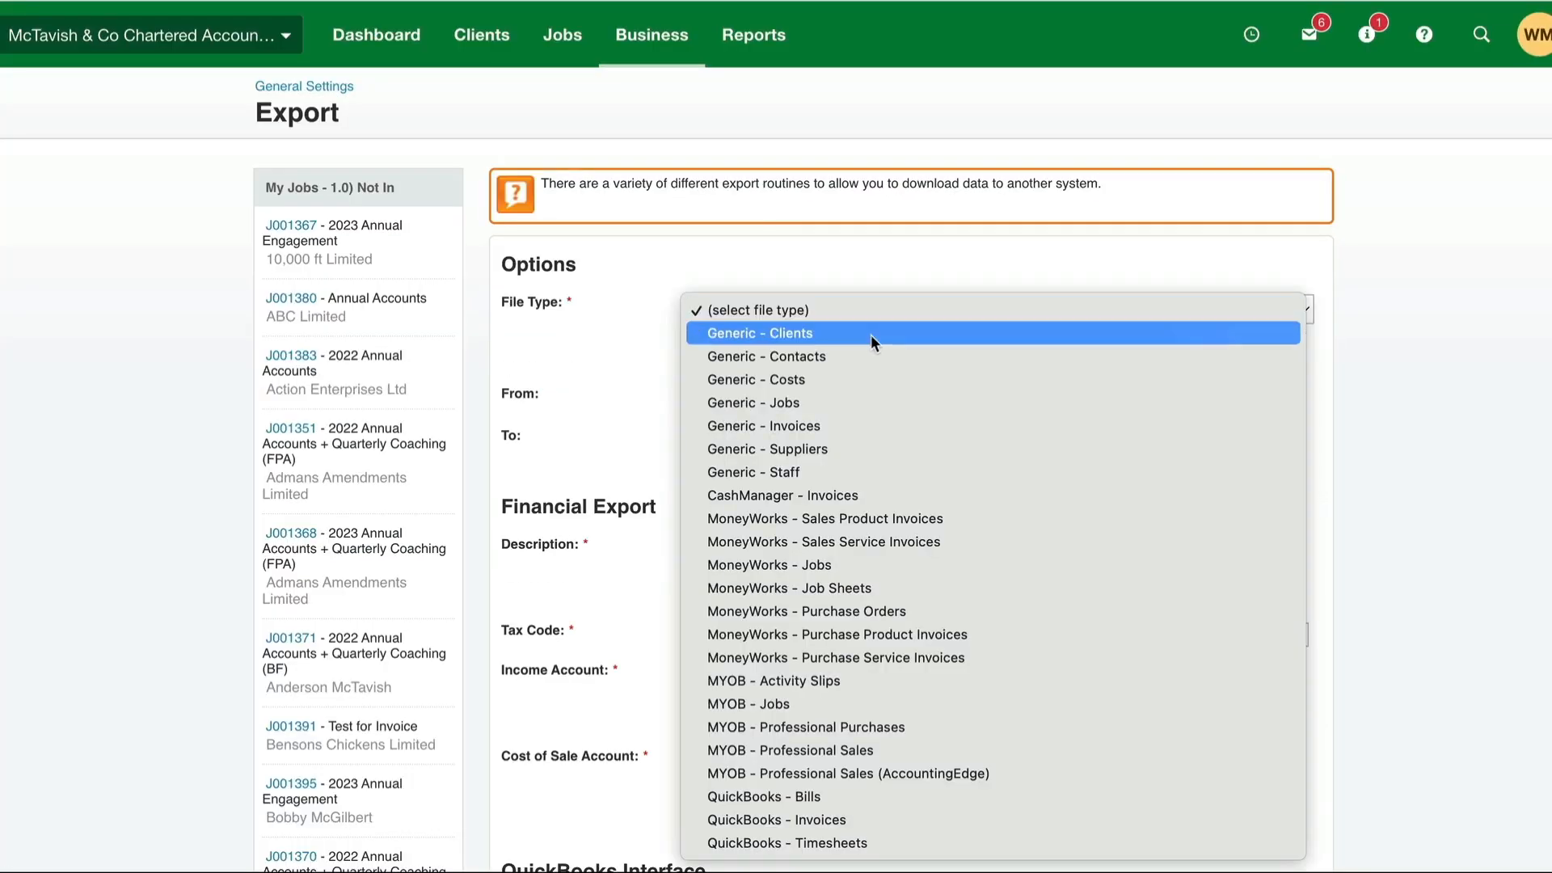
left_click(813, 402)
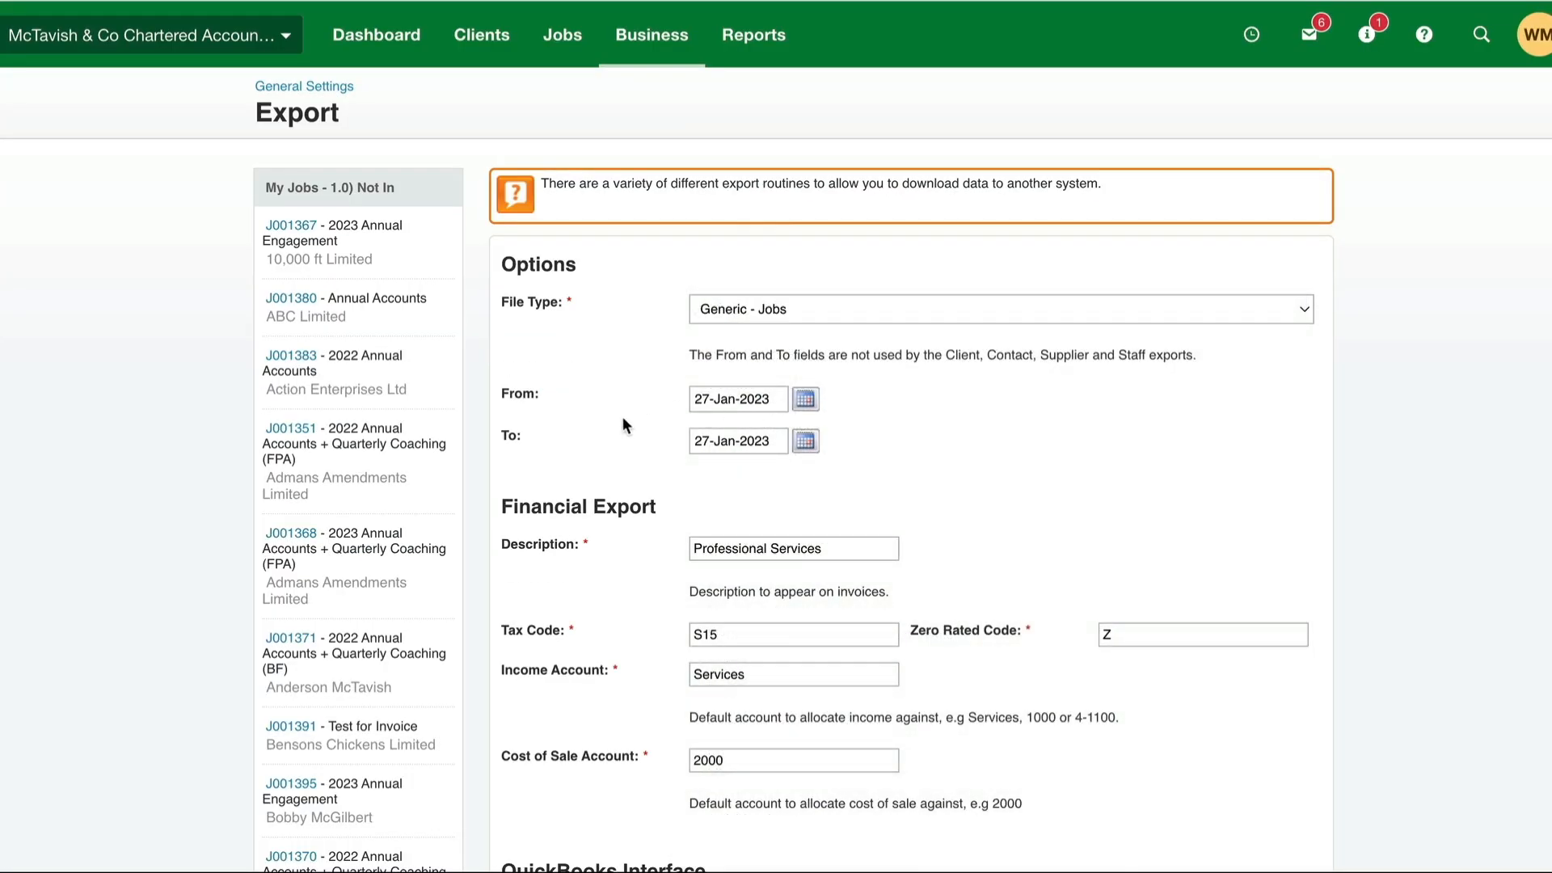
- Set the export date range from 01-Jan-2023 to 31-Dec-2023
left_click(806, 401)
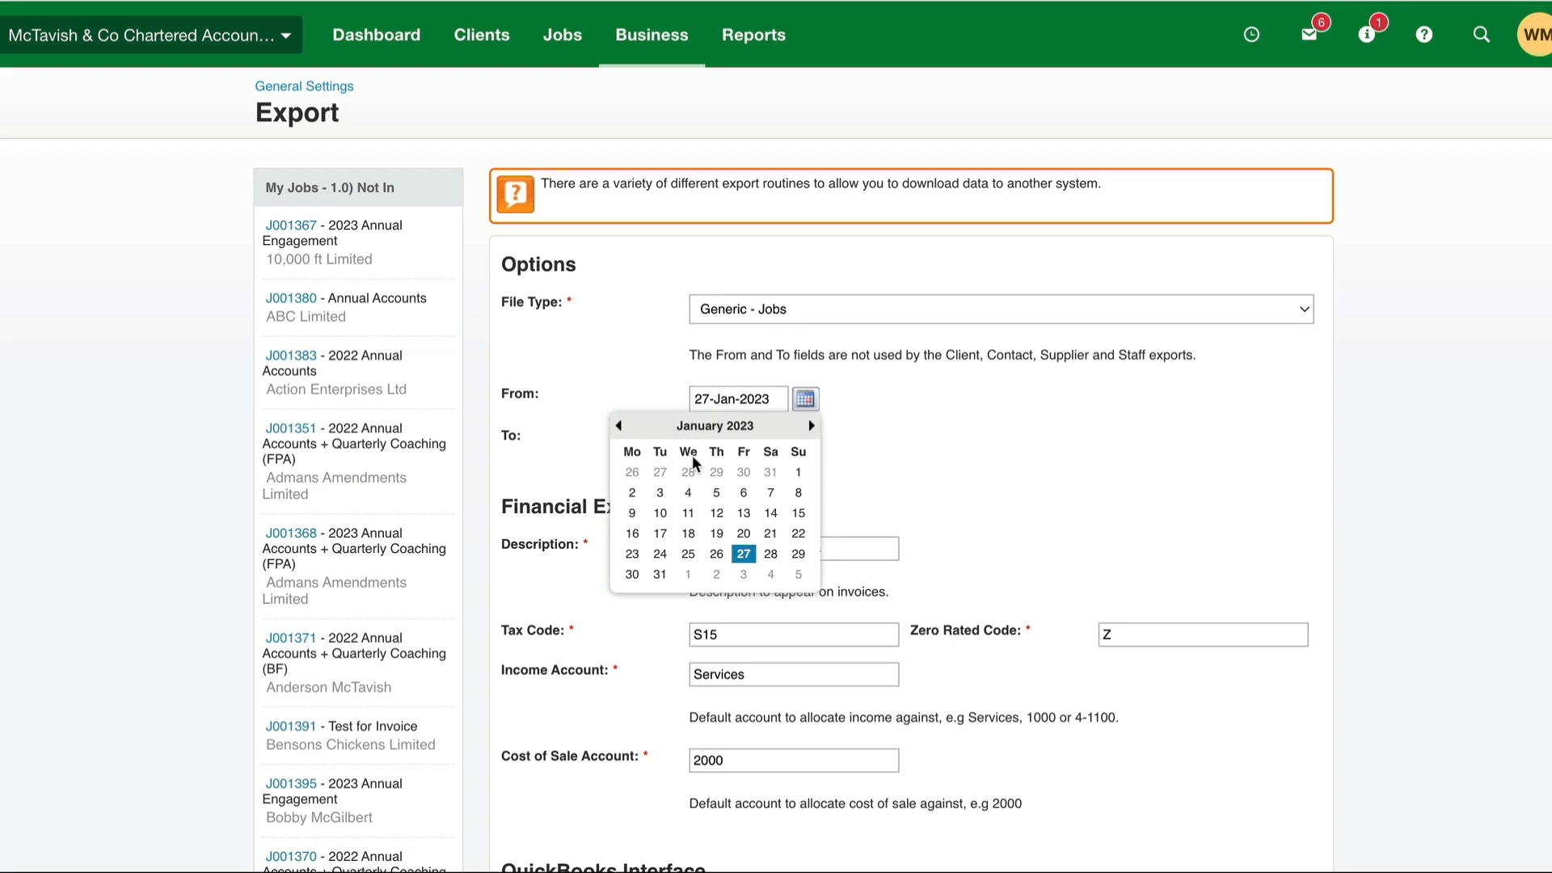
left_click(798, 473)
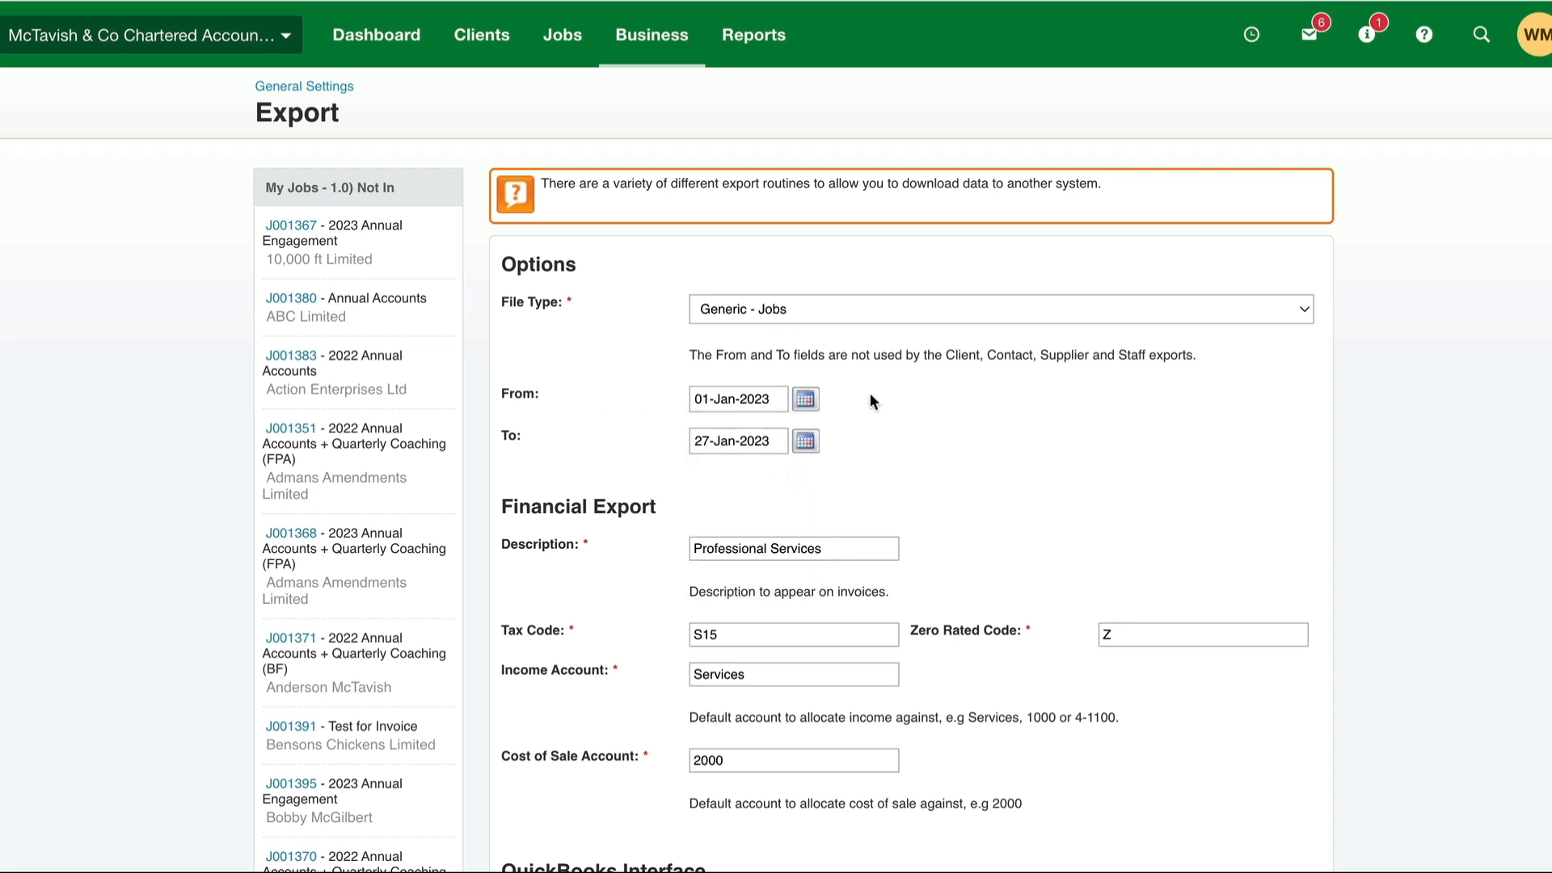
left_click(805, 440)
double_click(814, 467)
double_click(811, 468)
double_click(811, 468)
triple_click(812, 467)
double_click(811, 467)
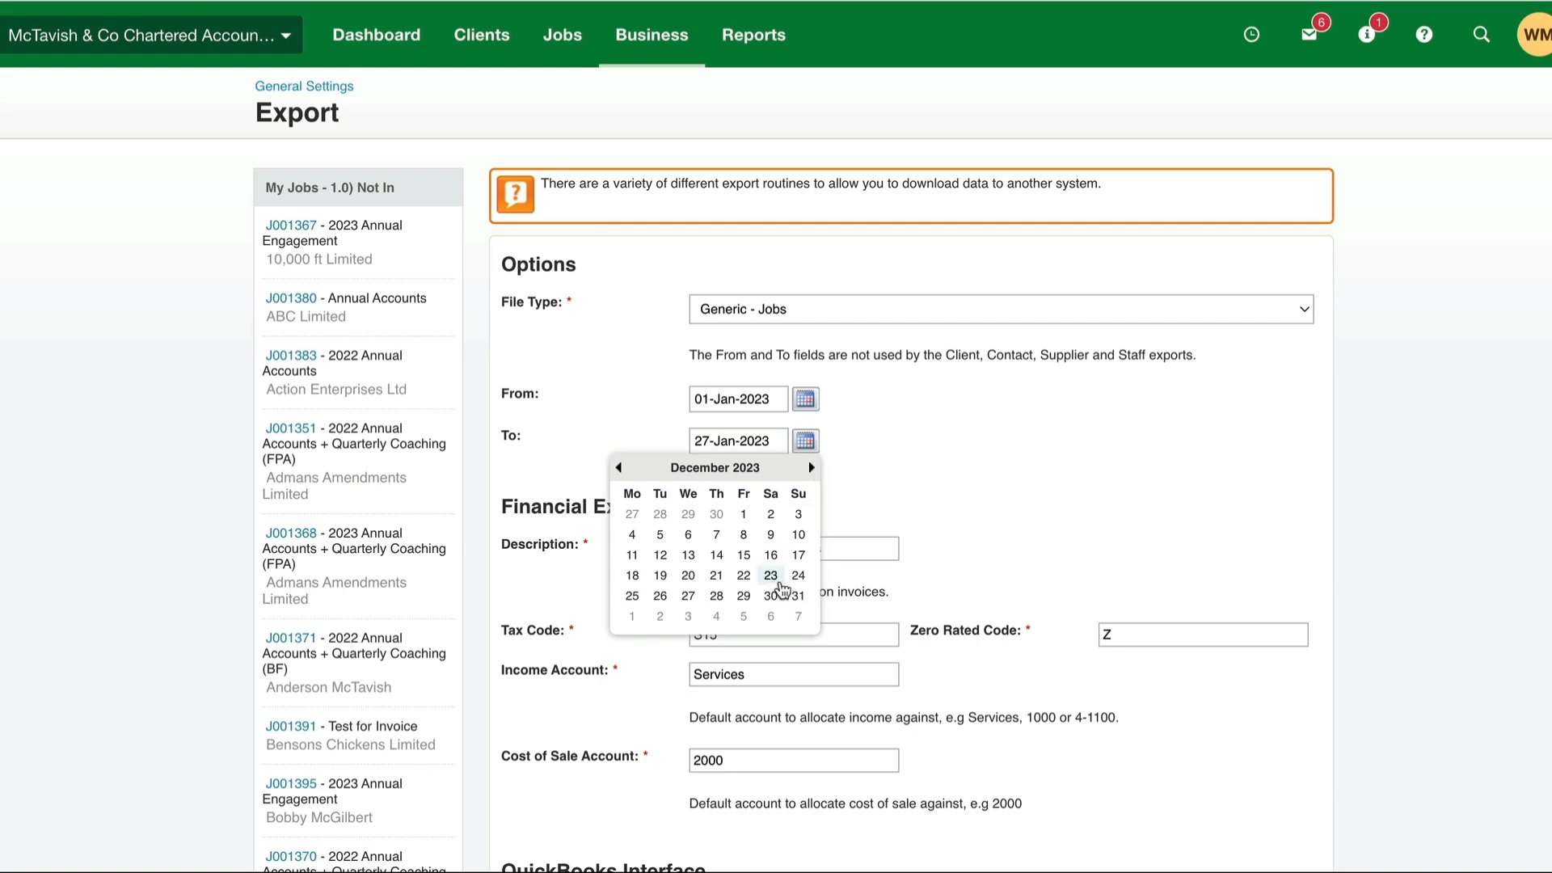
left_click(797, 595)
- Run the jobs export, then download the resulting CSV file and open it in Excel
scroll(1065, 466, "down", 6)
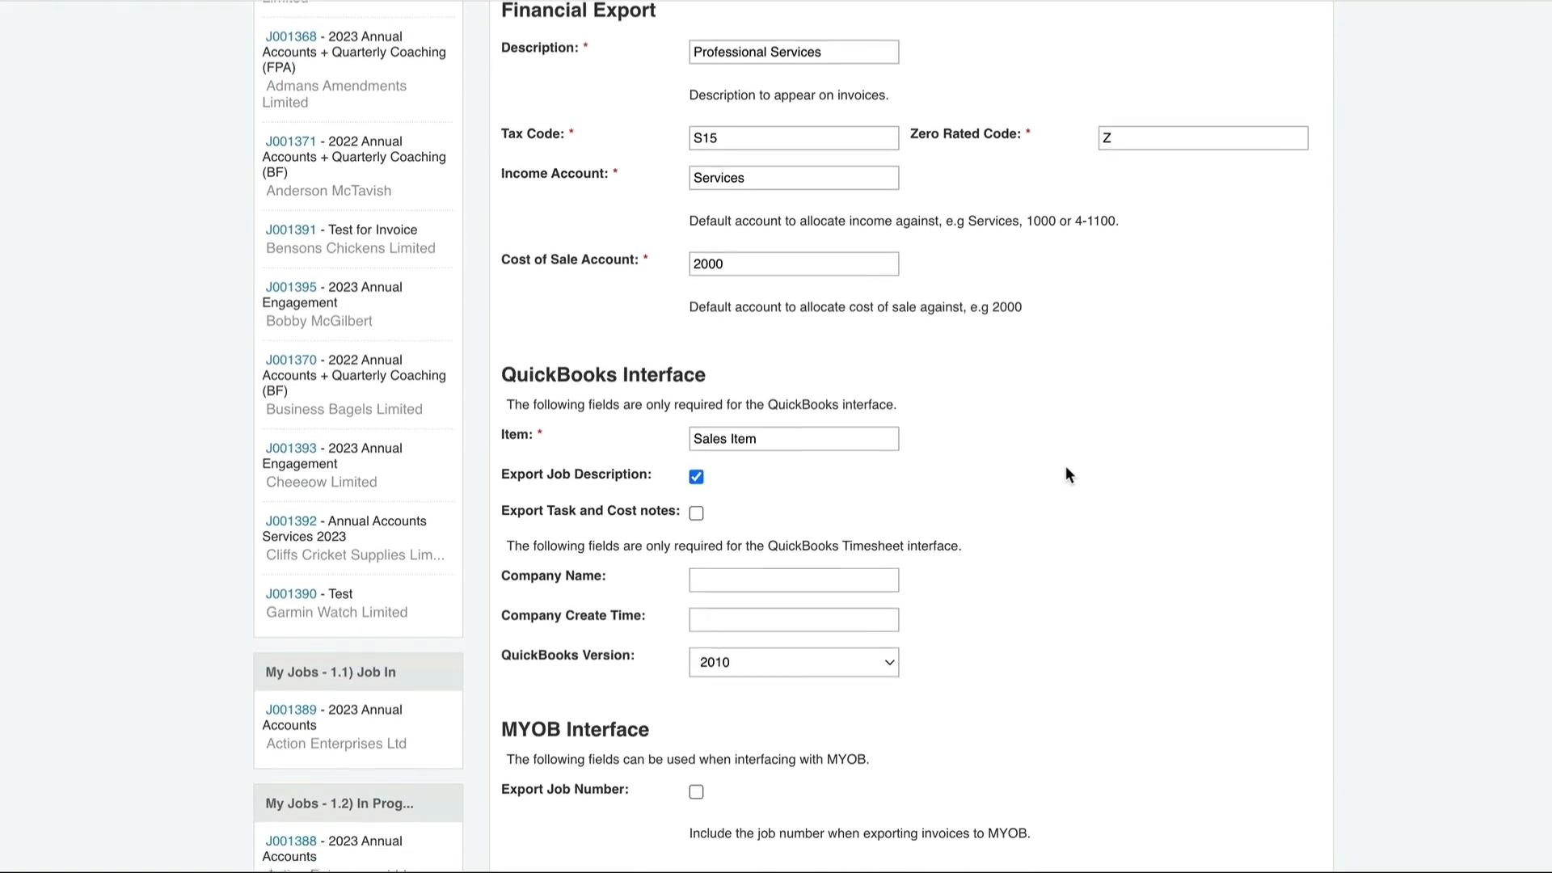
scroll(1065, 466, "down", 4)
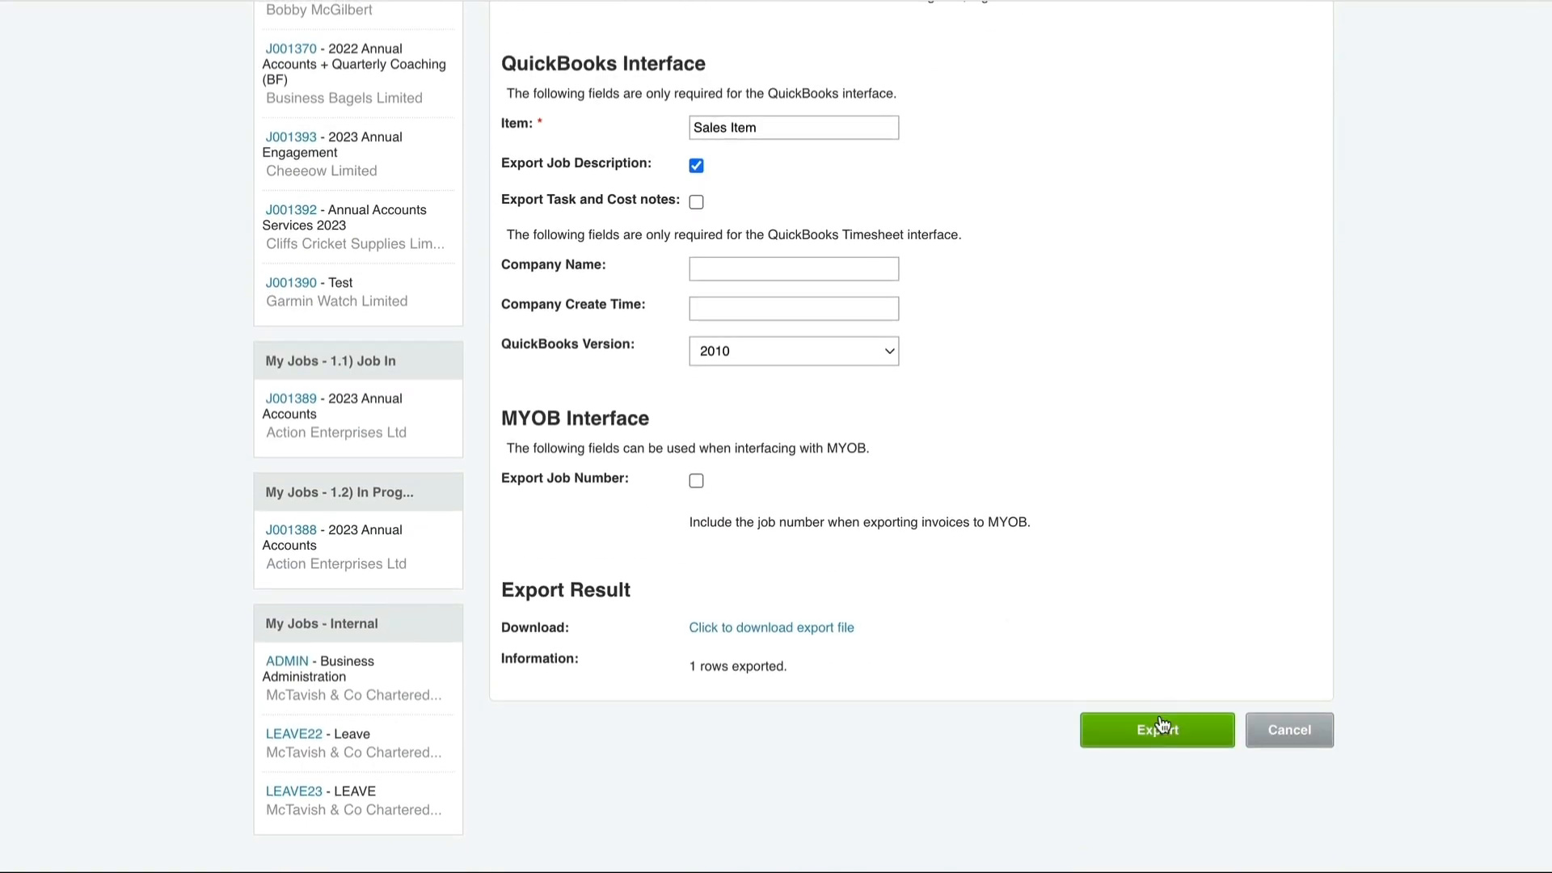
left_click(1161, 732)
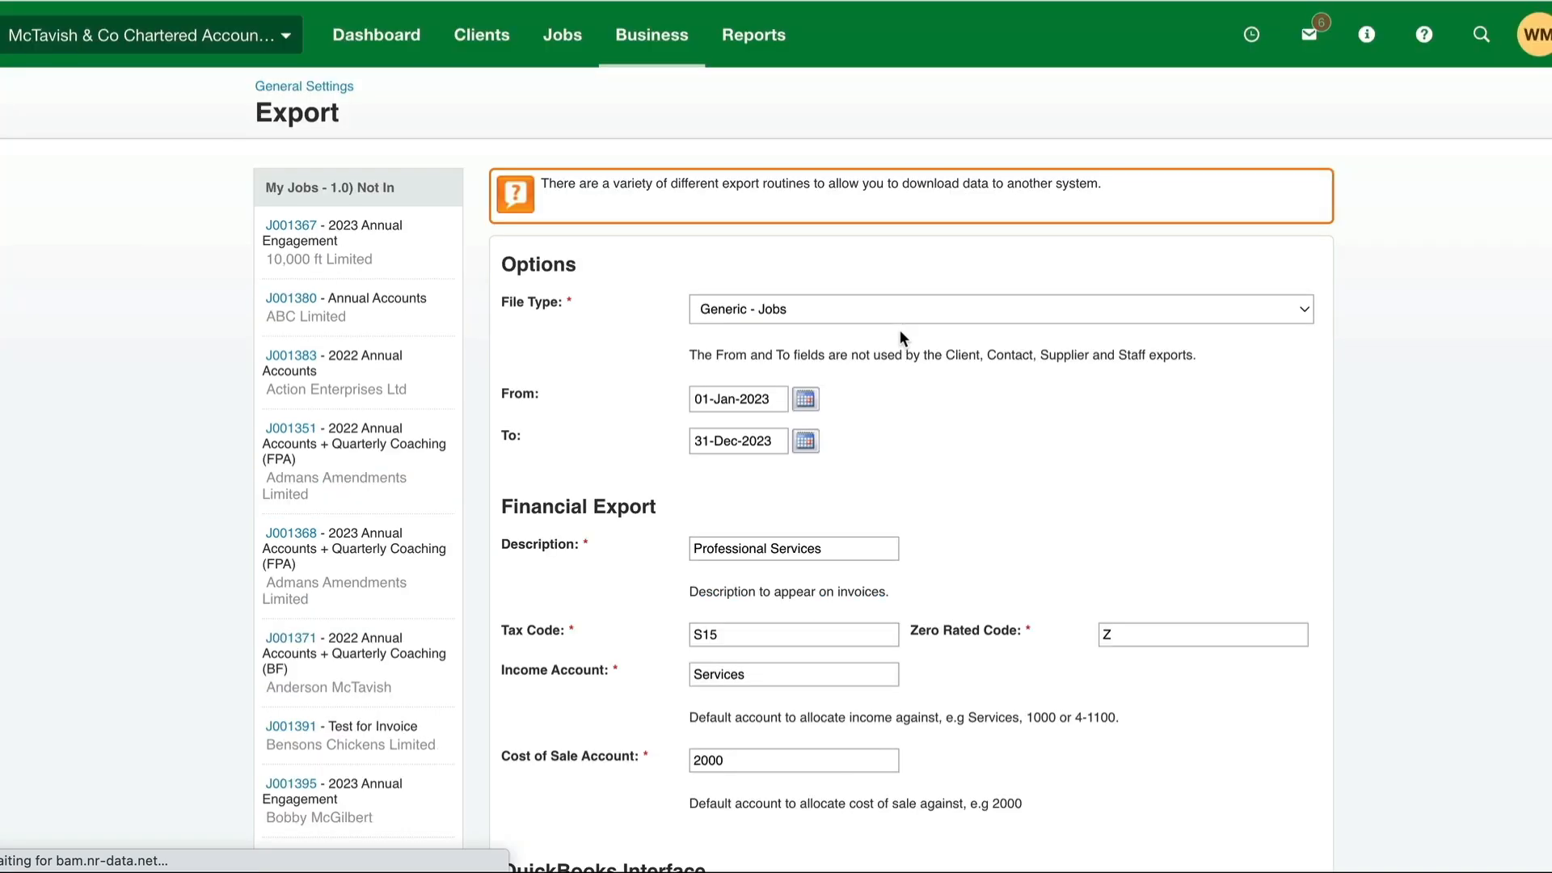
scroll(923, 534, "down", 10)
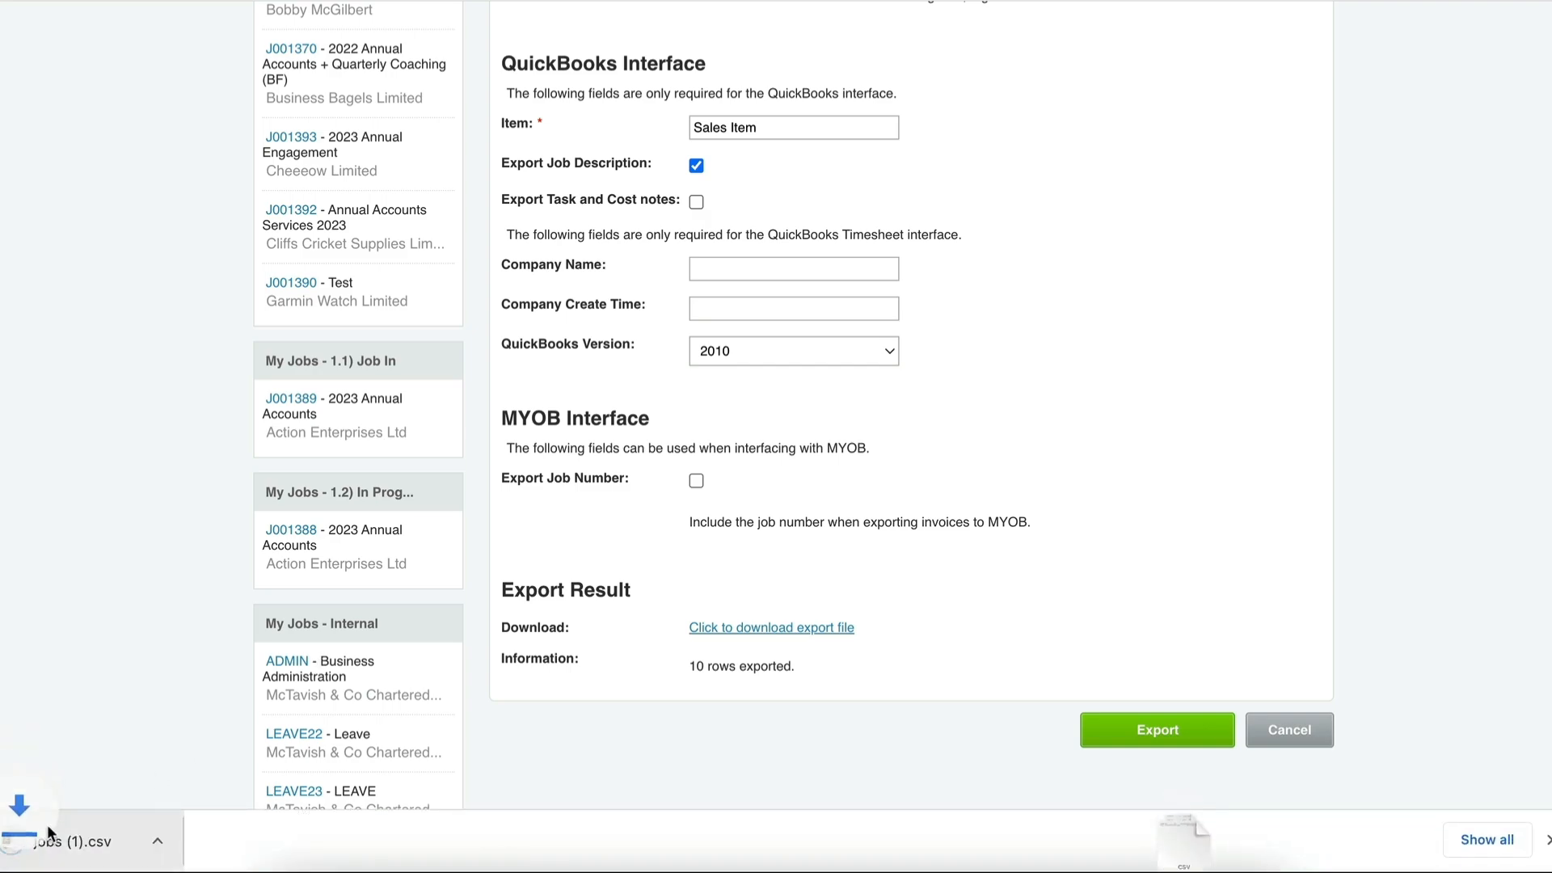
left_click(80, 837)
- Examine the job numbers and client names in the exported jobs sheet
left_click_drag(36, 154, 40, 305)
left_click_drag(194, 154, 192, 312)
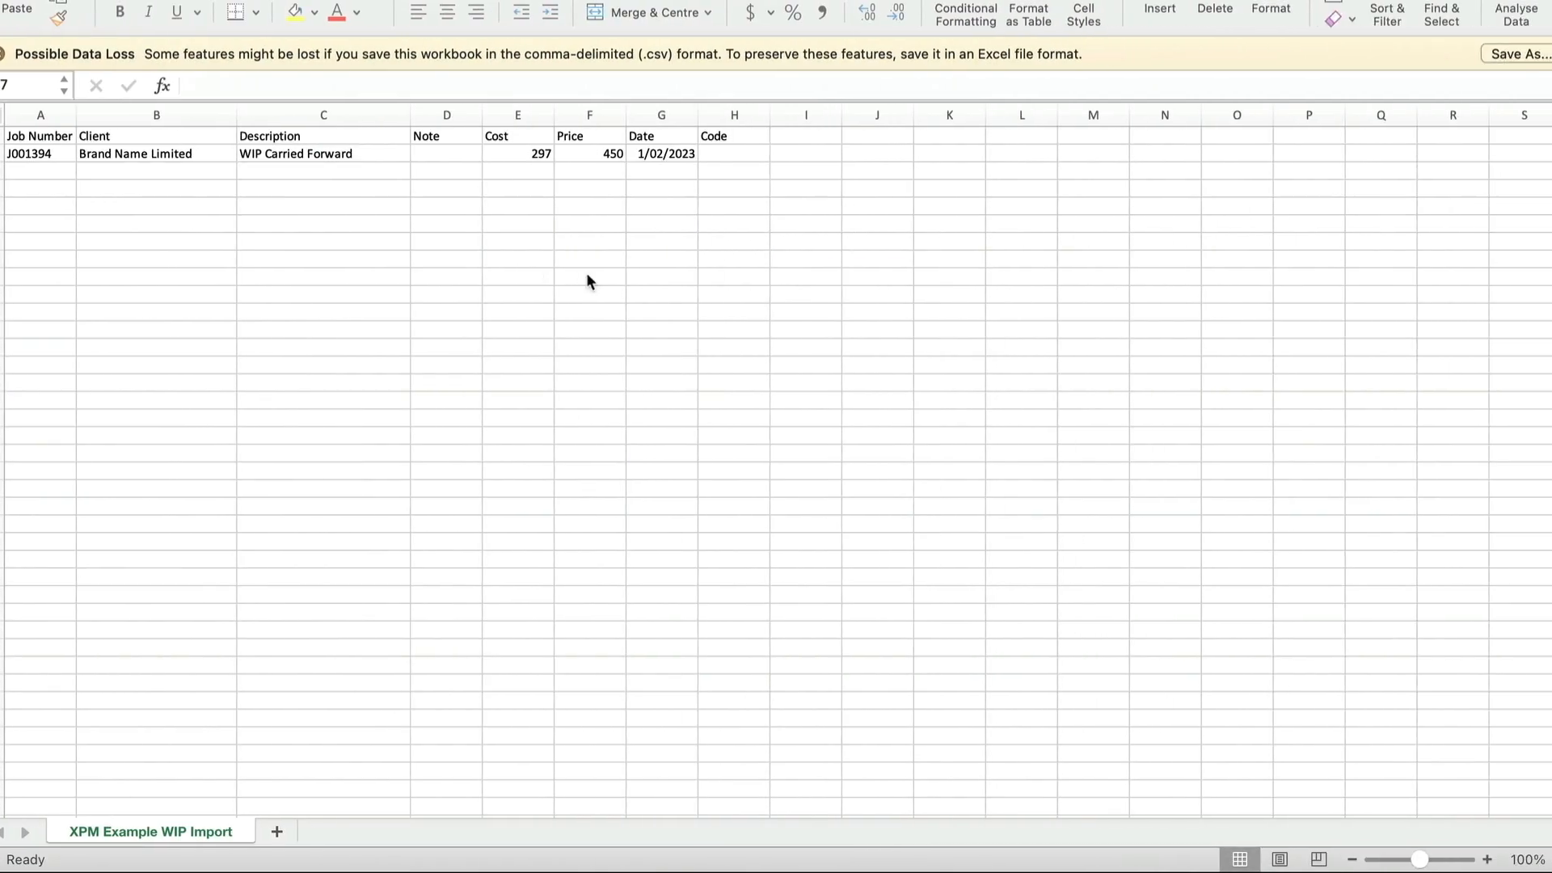
left_click(500, 275)
- Go back to the XPM Example WIP Import sheet and check the entries in its job number, client, description, cost, price and date columns
left_click(175, 205)
left_click_drag(34, 153, 153, 154)
left_click(72, 213)
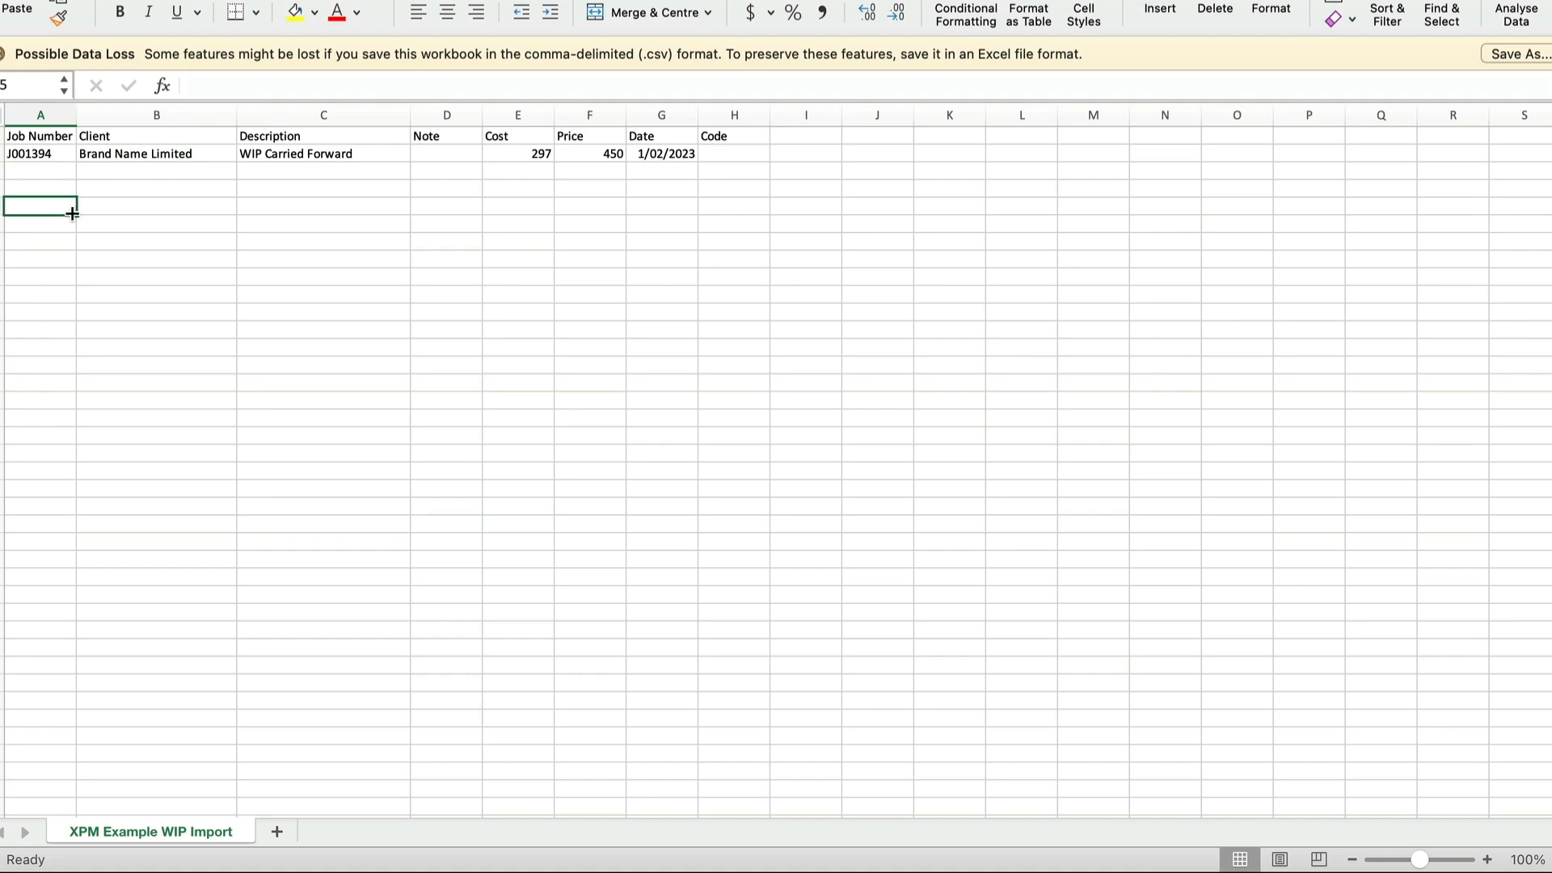
left_click(48, 152)
left_click(136, 154)
left_click(318, 157)
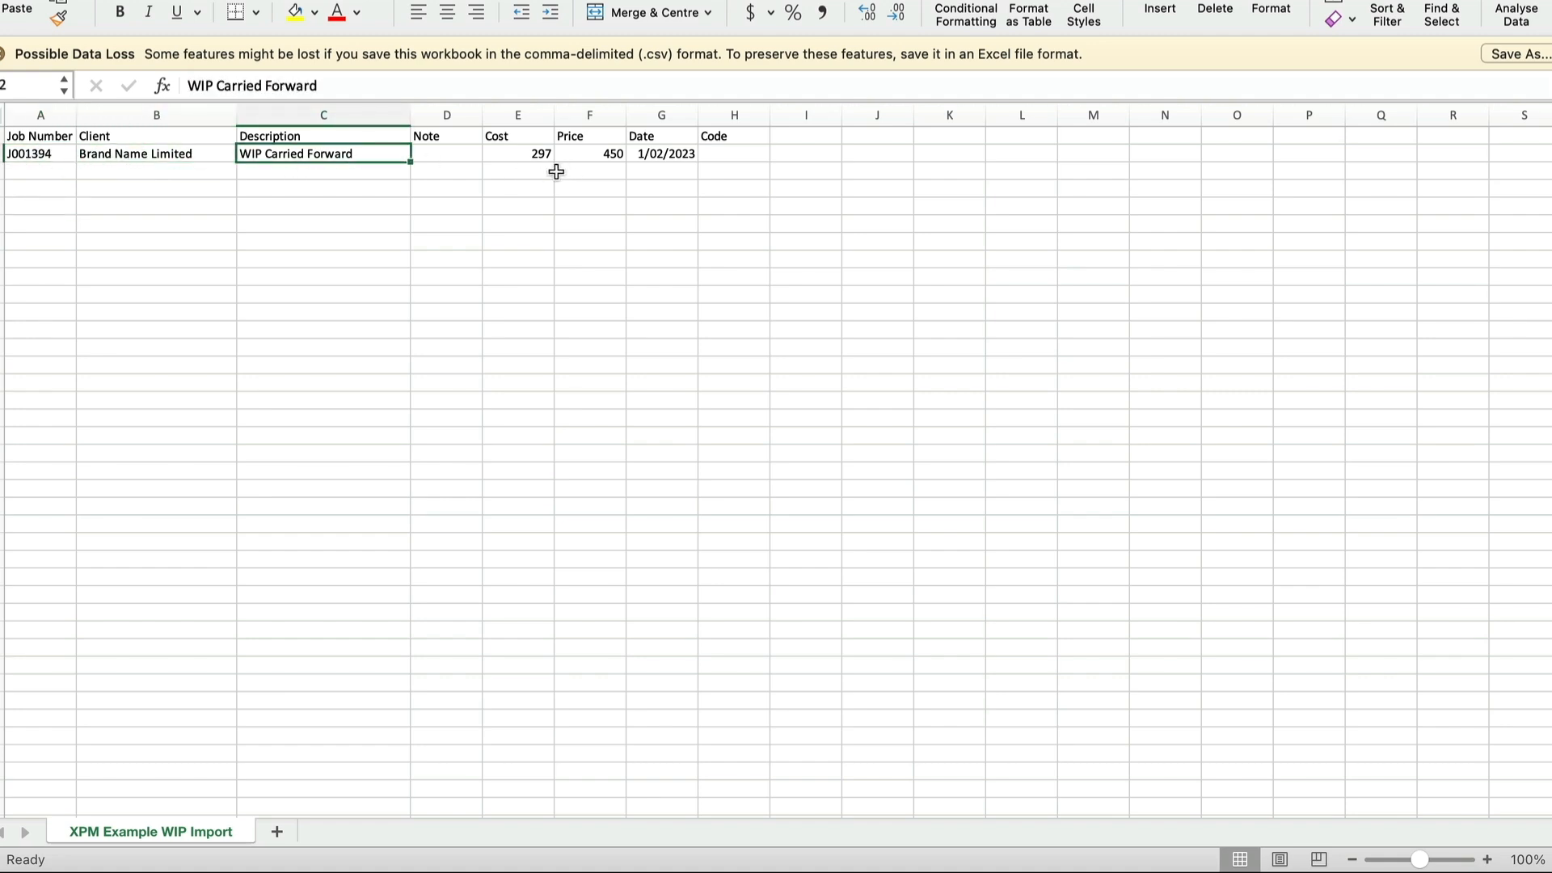
left_click(653, 202)
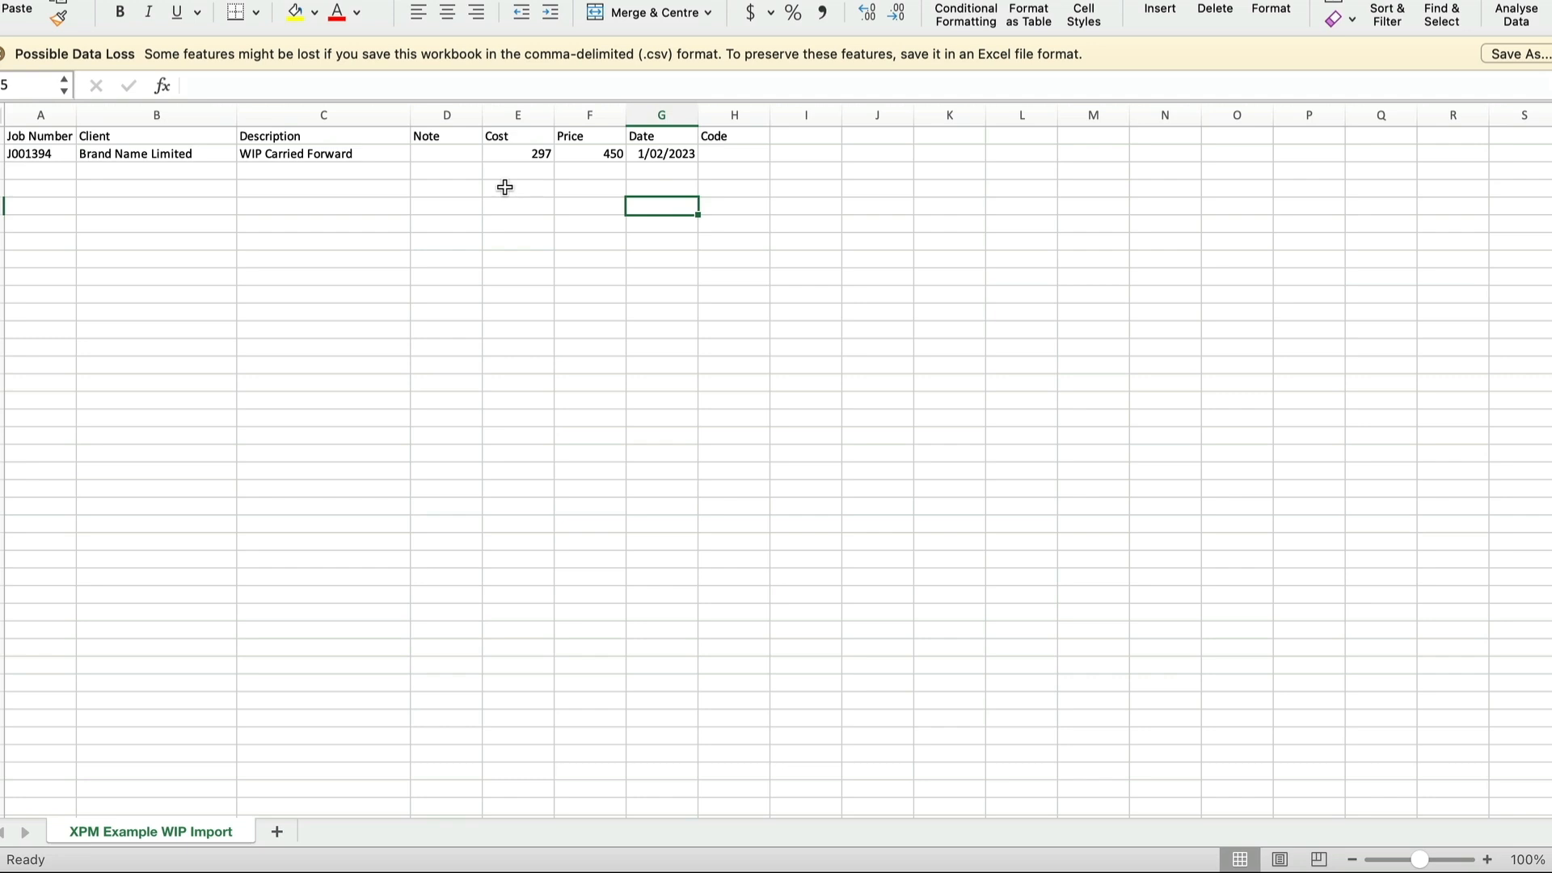
left_click(502, 254)
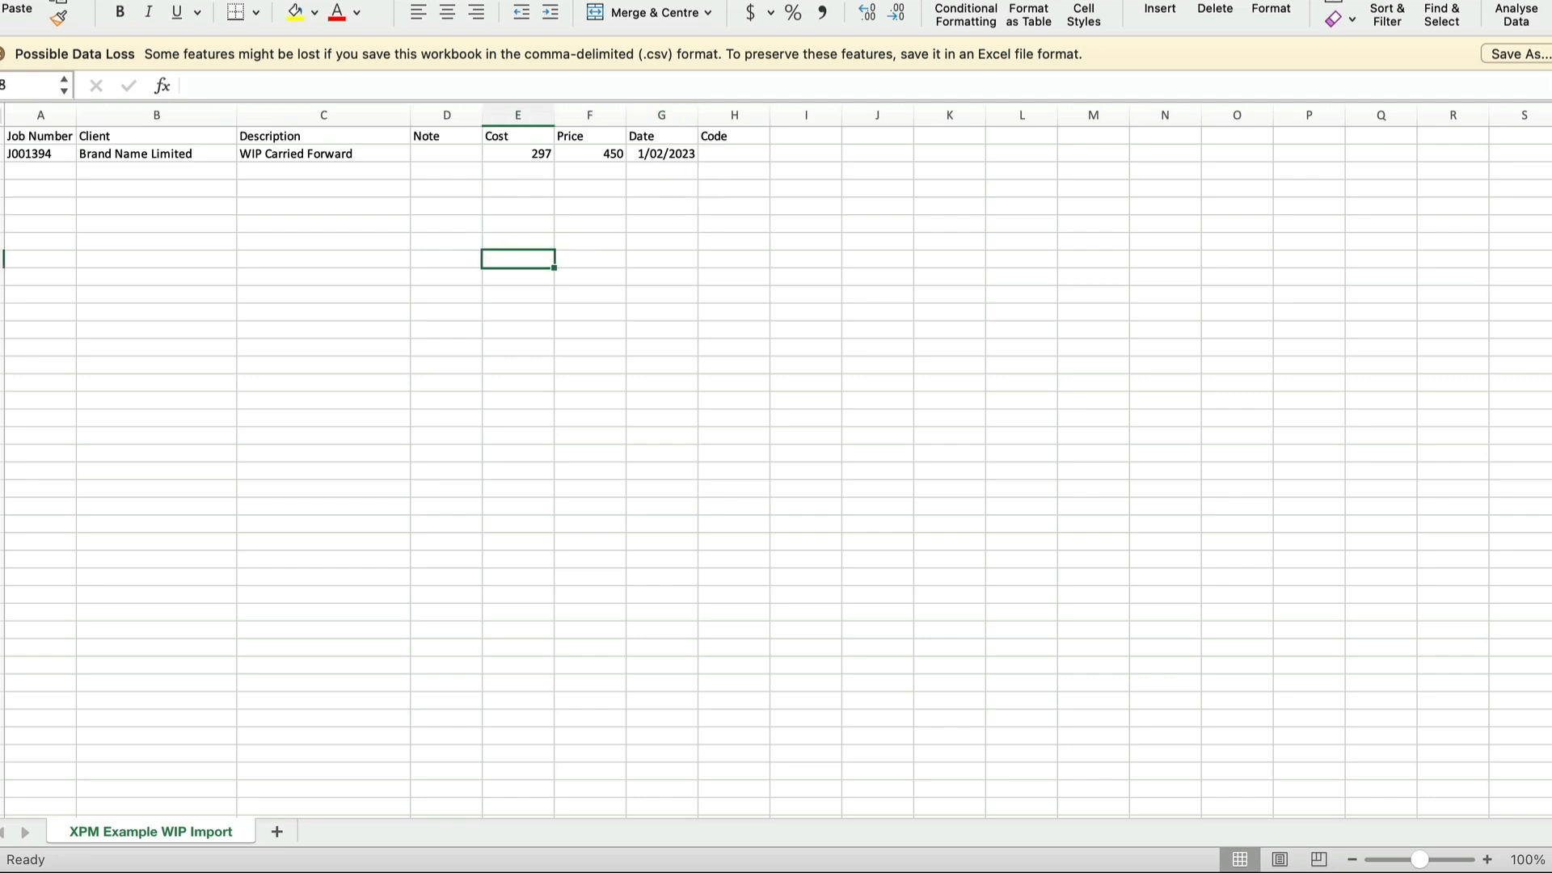
- Return to the job cost import page in Xero Practice Manager and choose the XPM example WIP CSV as the import file
left_click(93, 2)
left_click(133, 83)
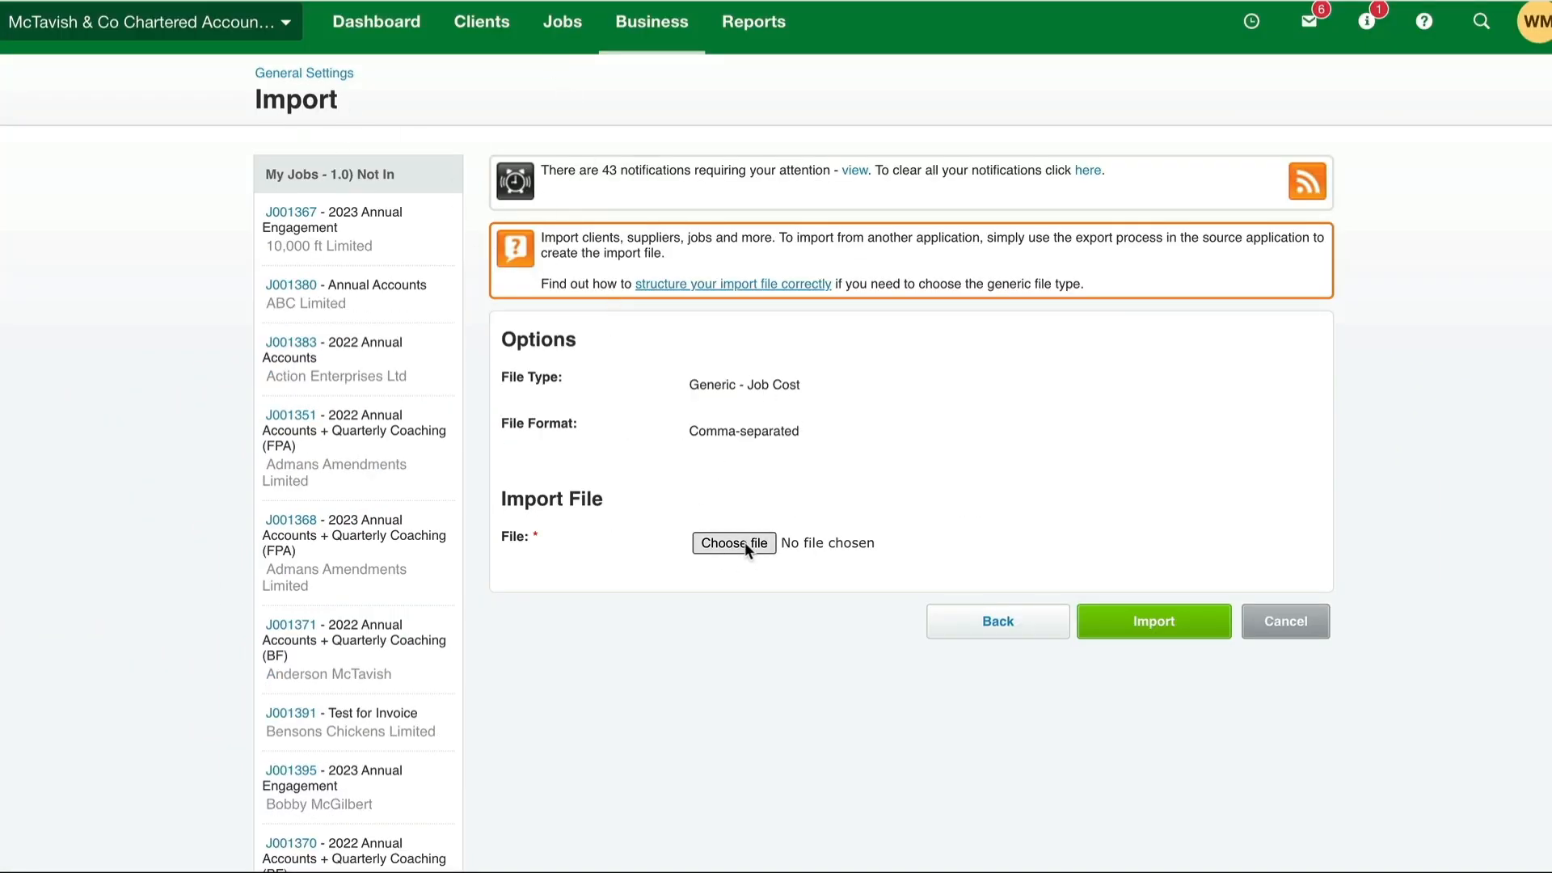
left_click(744, 541)
double_click(582, 245)
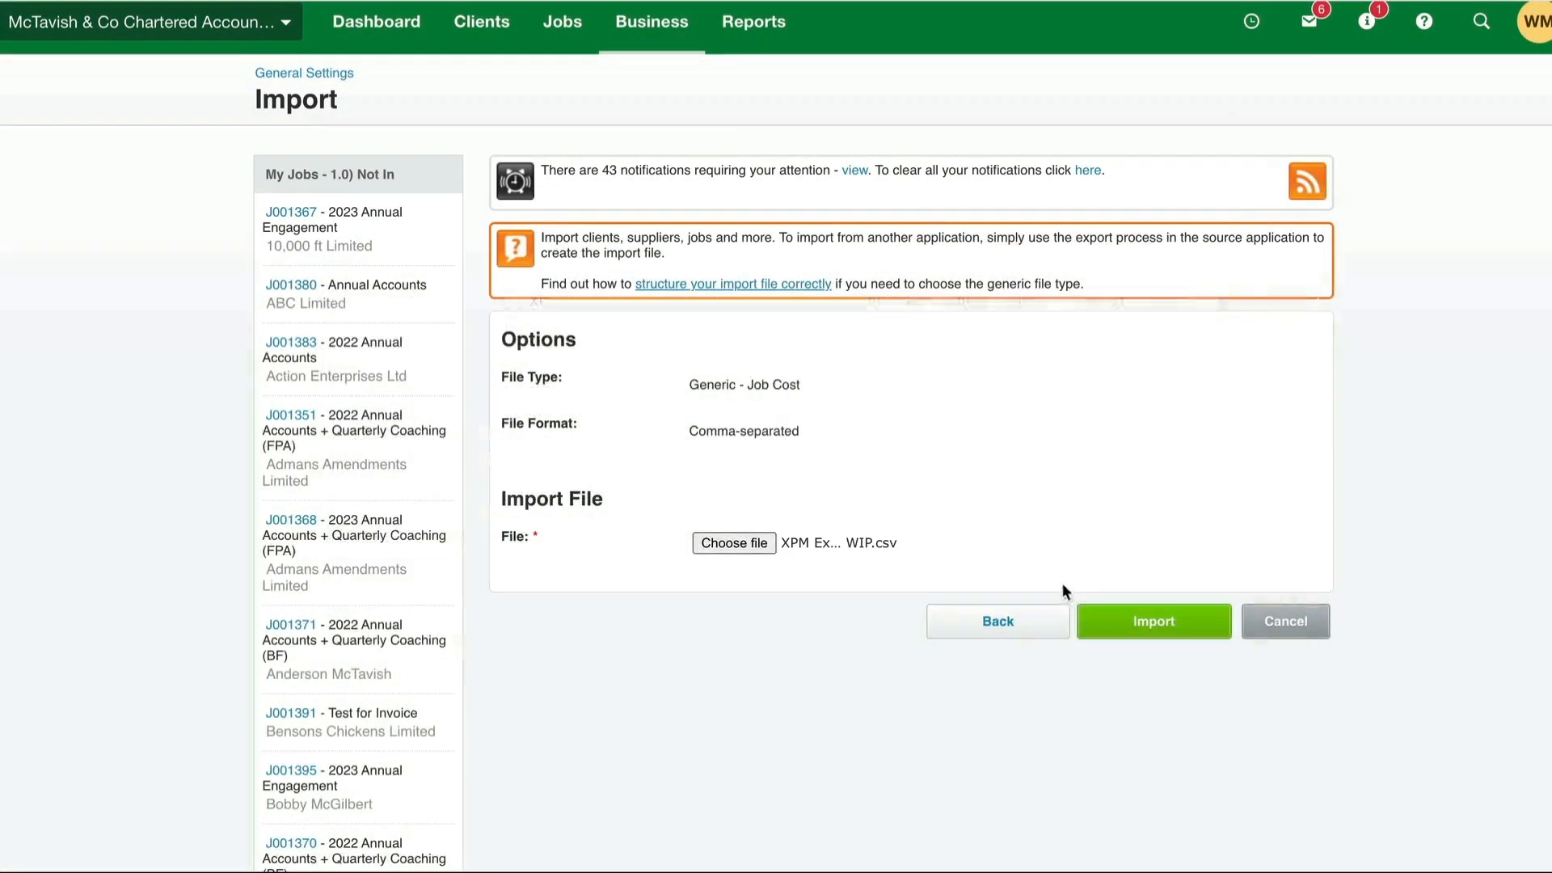
- Import the chosen WIP file as job costs, then search for job J001394 using its copied job number
left_click(1146, 627)
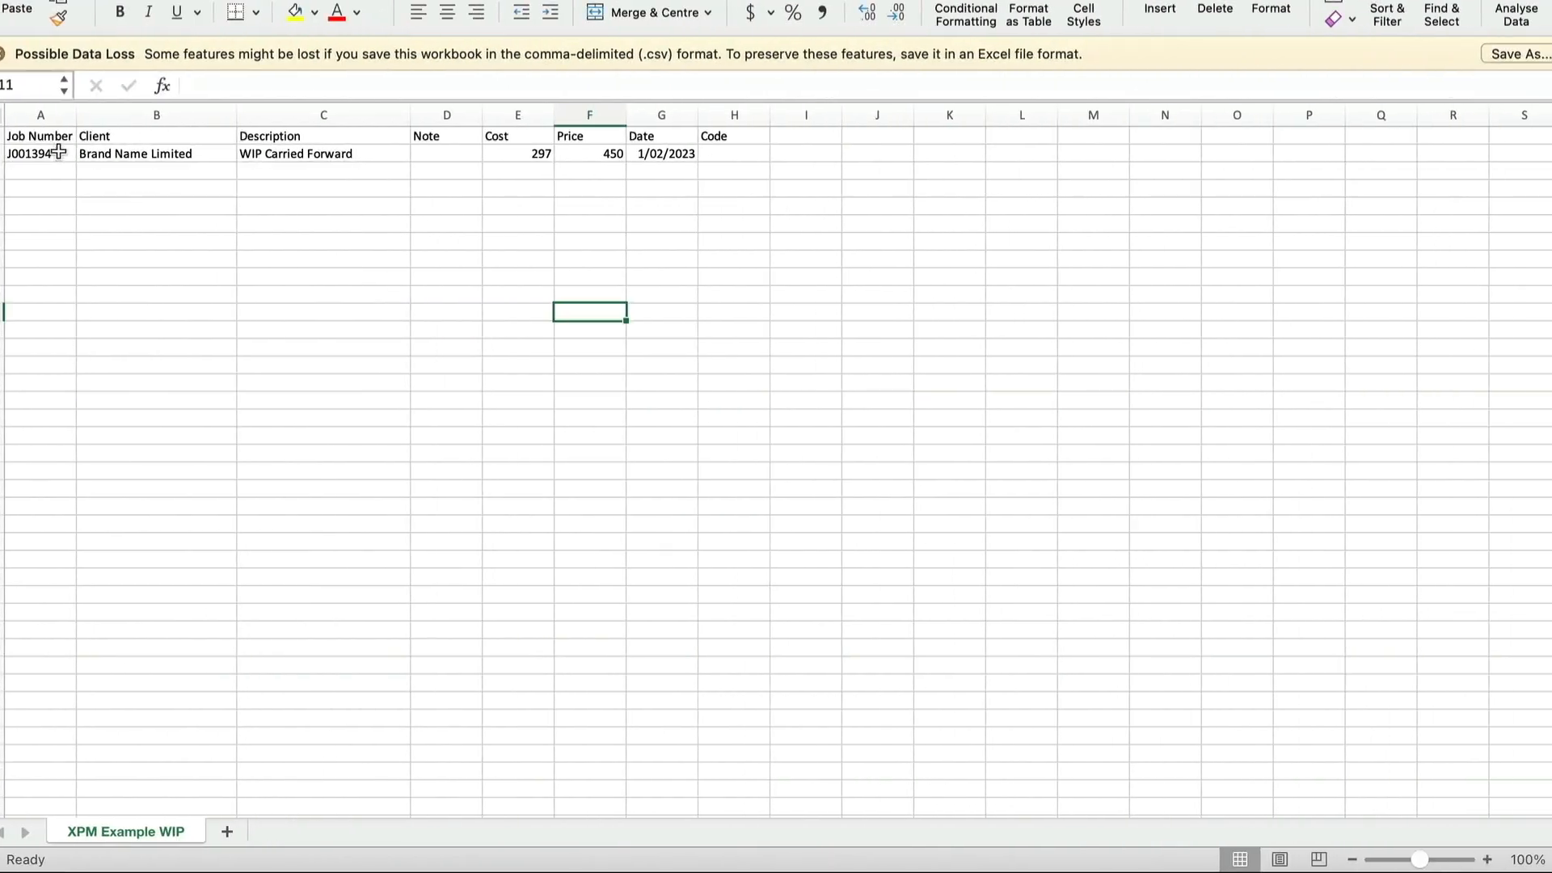
left_click(38, 152)
key("super+c")
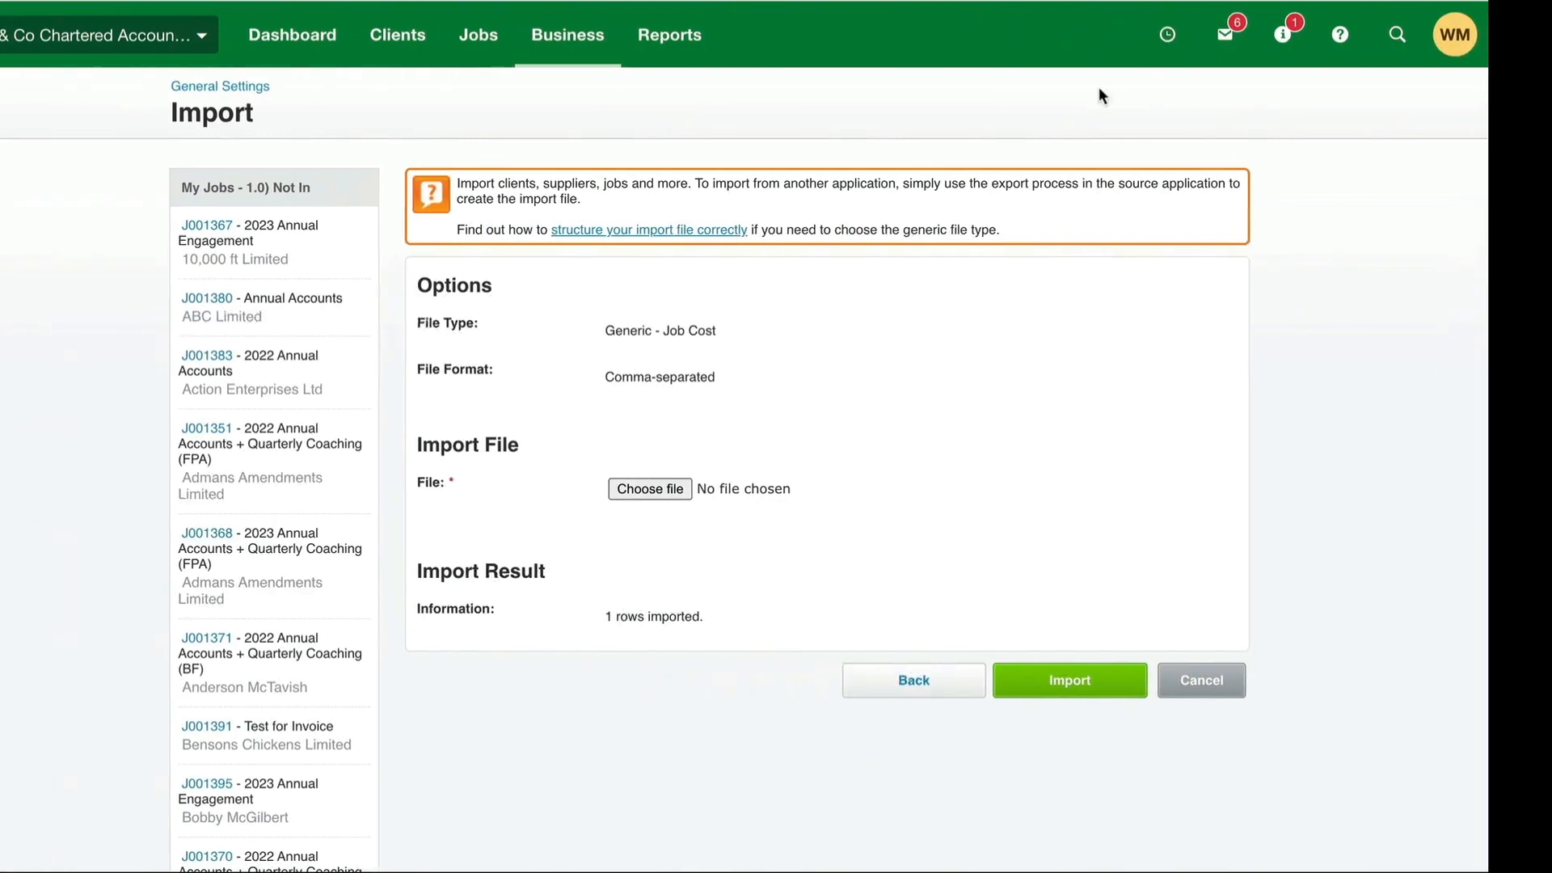
left_click(1481, 34)
key("super+v")
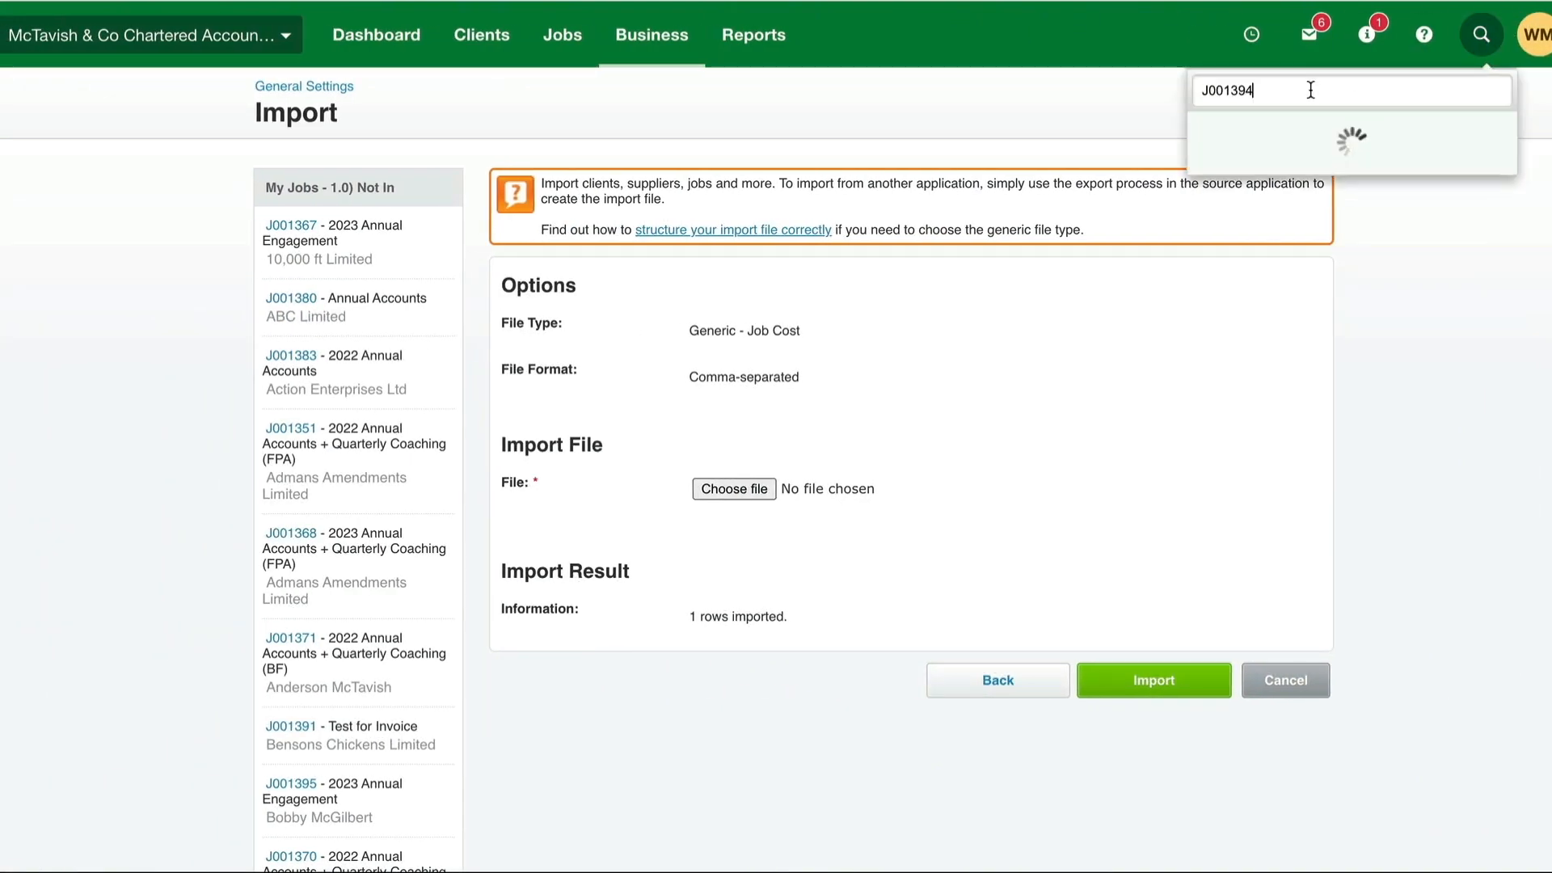
- Open job J001394 from the search results and check its costs for the imported WIP Carried Forward entry
left_click(1256, 139)
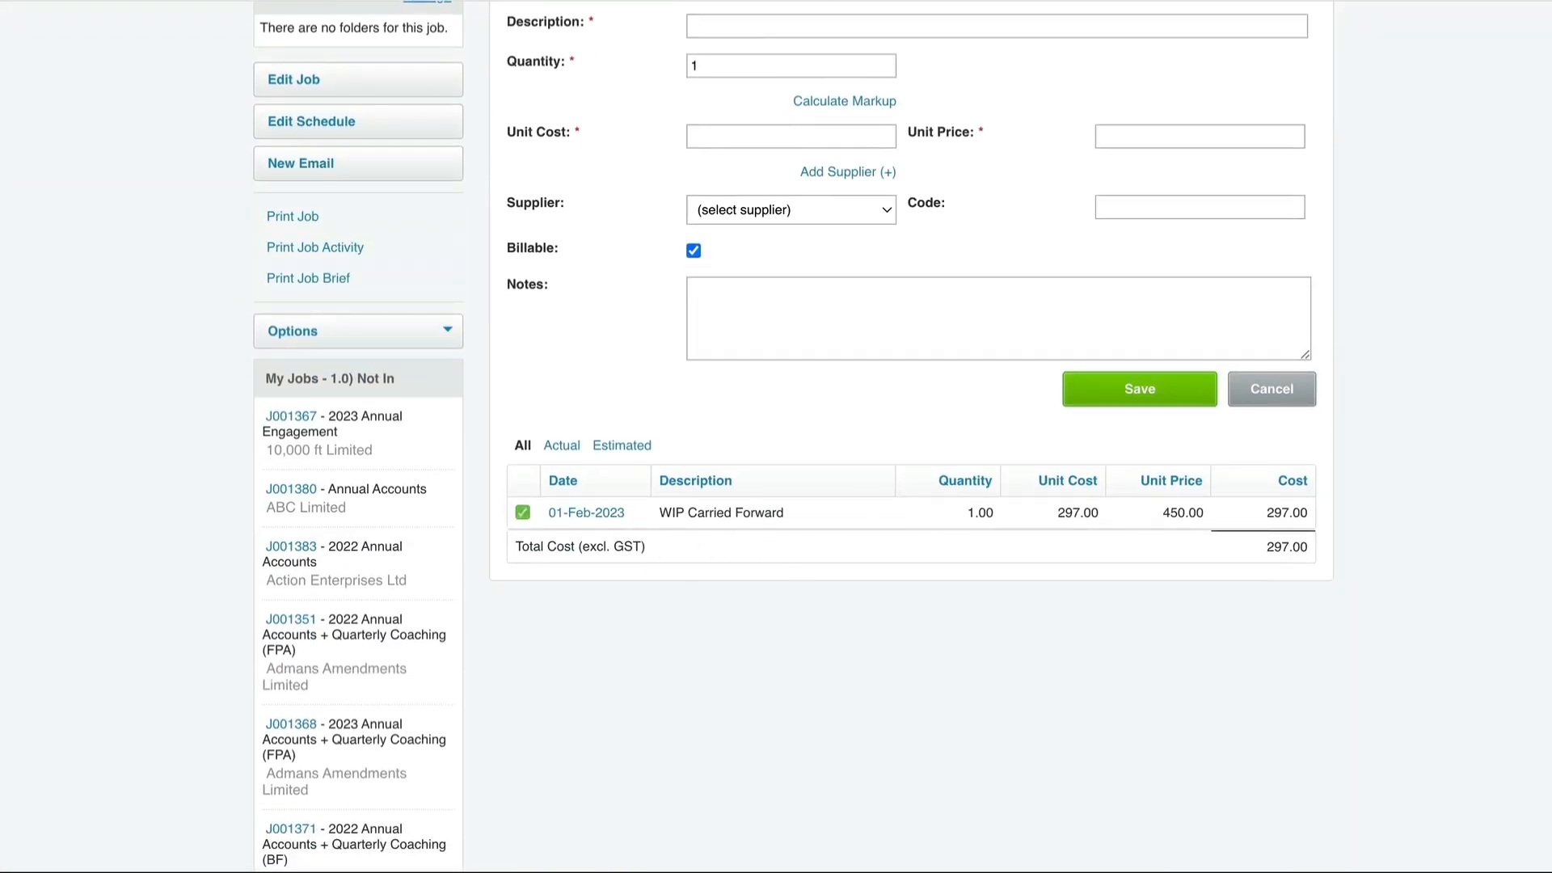
scroll(947, 483, "up", 1)
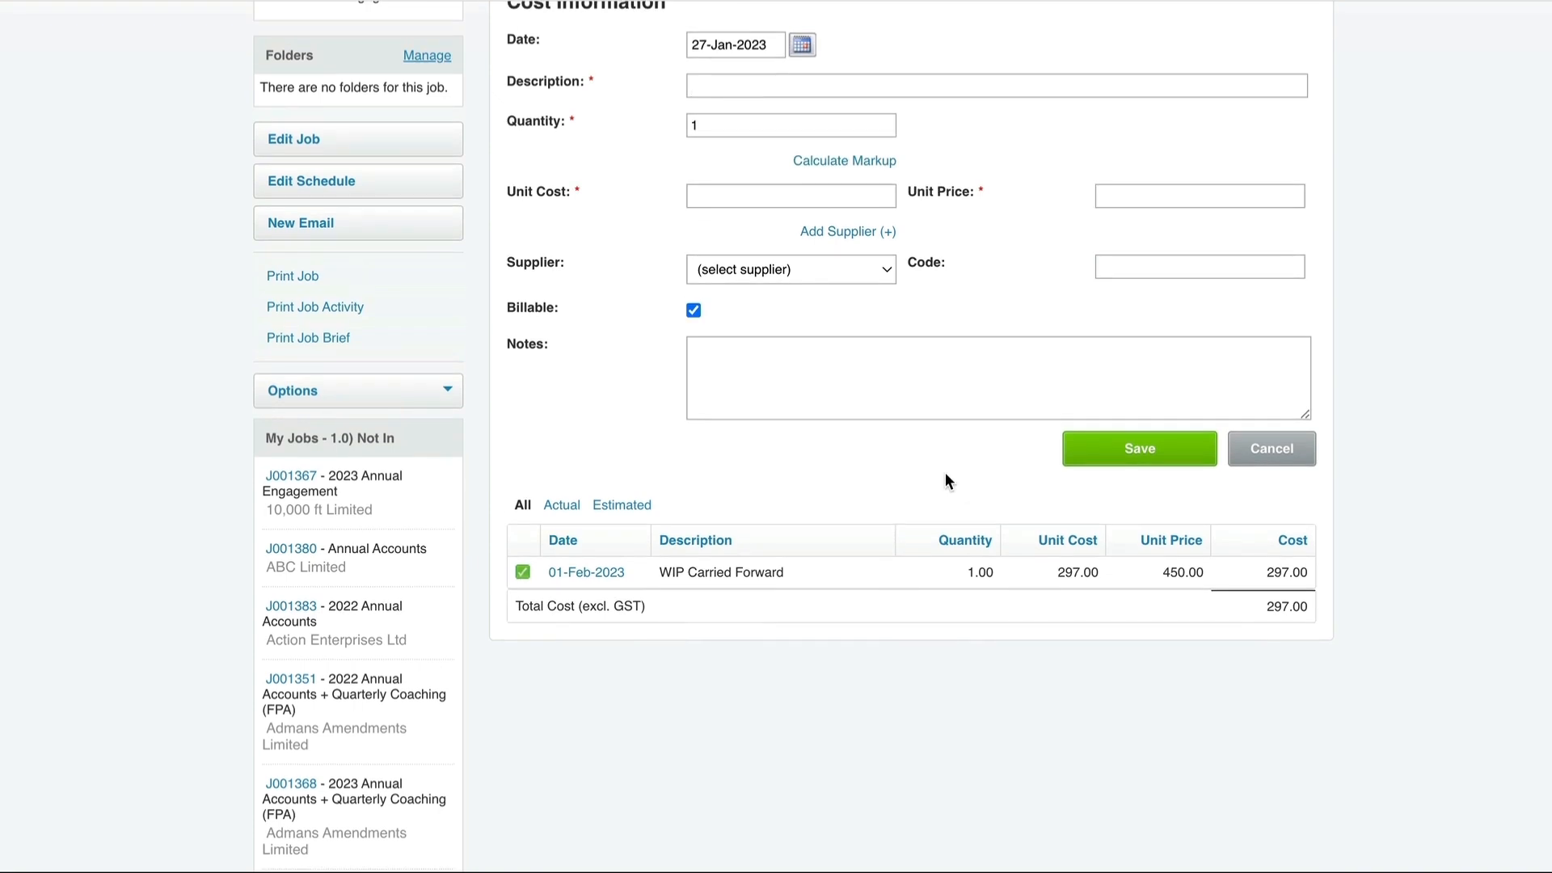
scroll(944, 472, "up", 4)
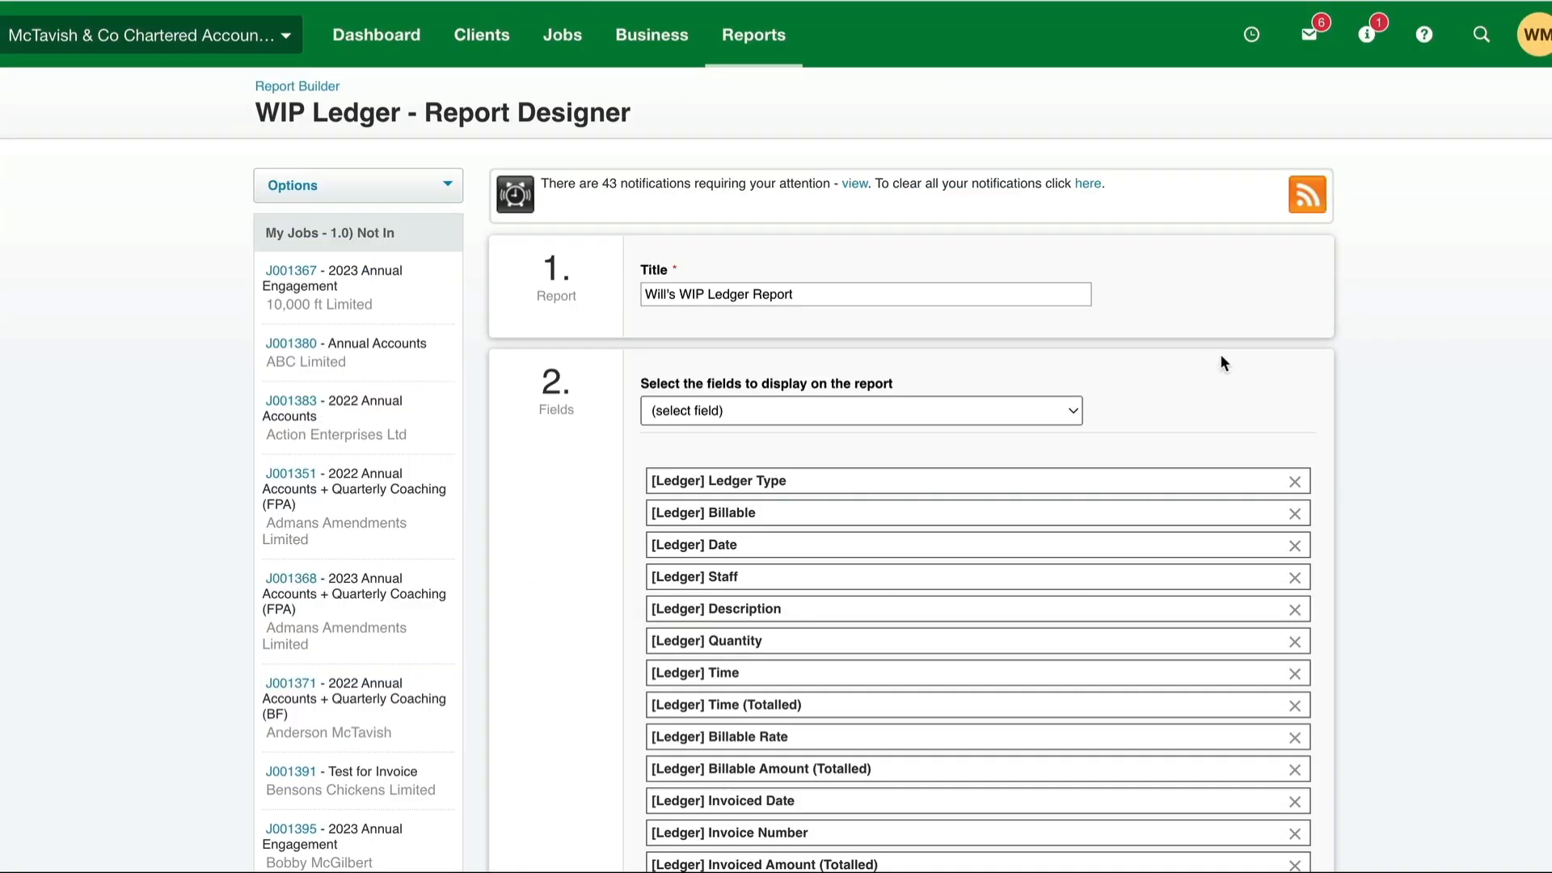
- Set the WIP ledger report's Job No. criterion to equal J001394 and preview the report
scroll(1220, 353, "down", 5)
scroll(1221, 357, "down", 1)
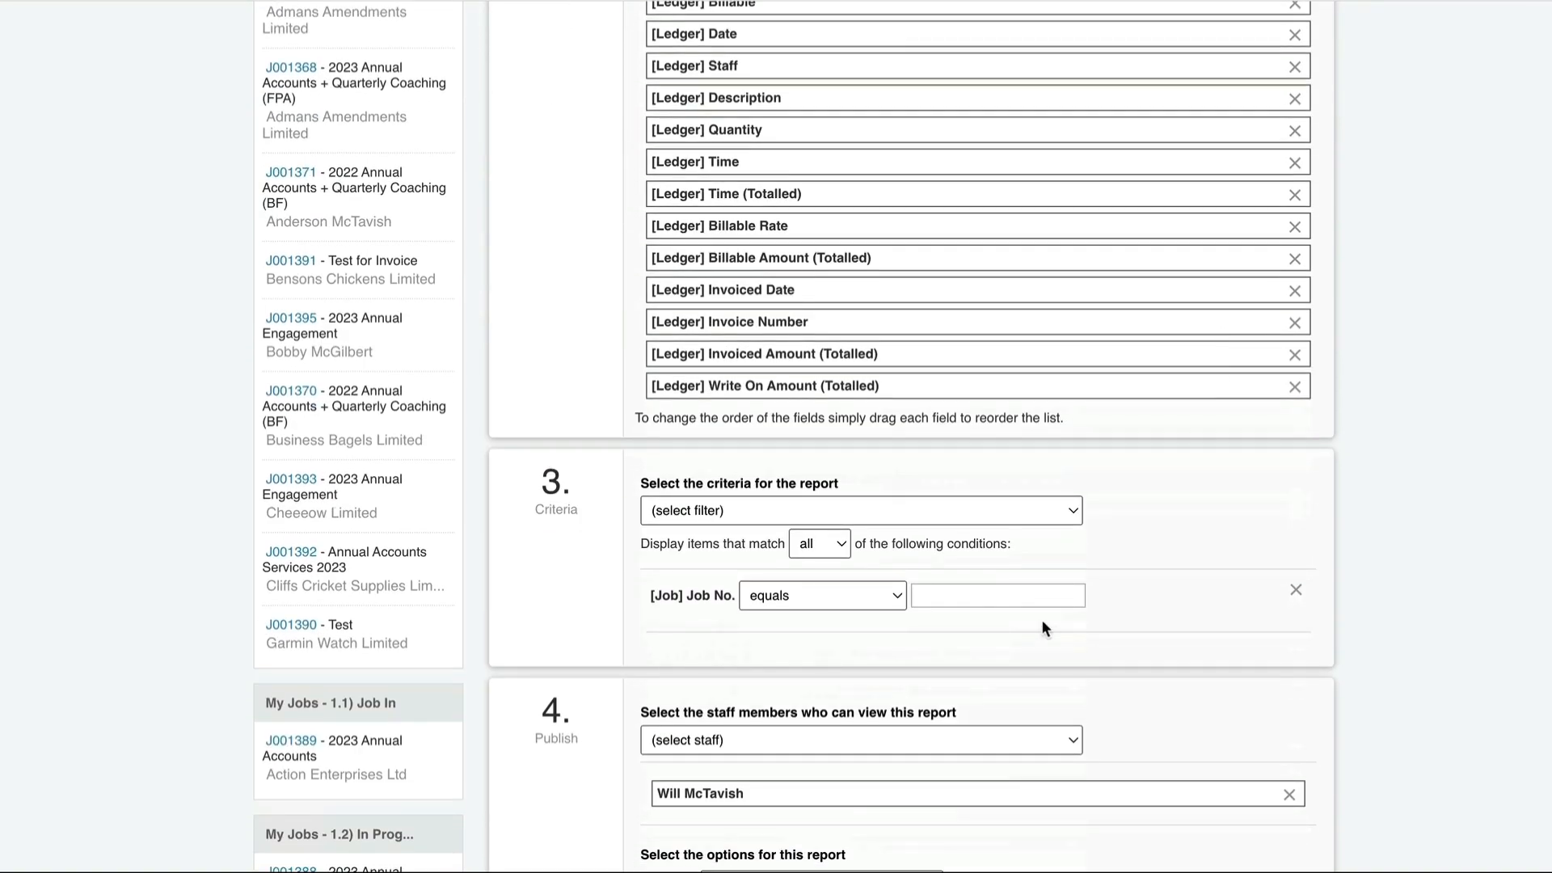
key("ctrl+v")
scroll(1220, 580, "down", 4)
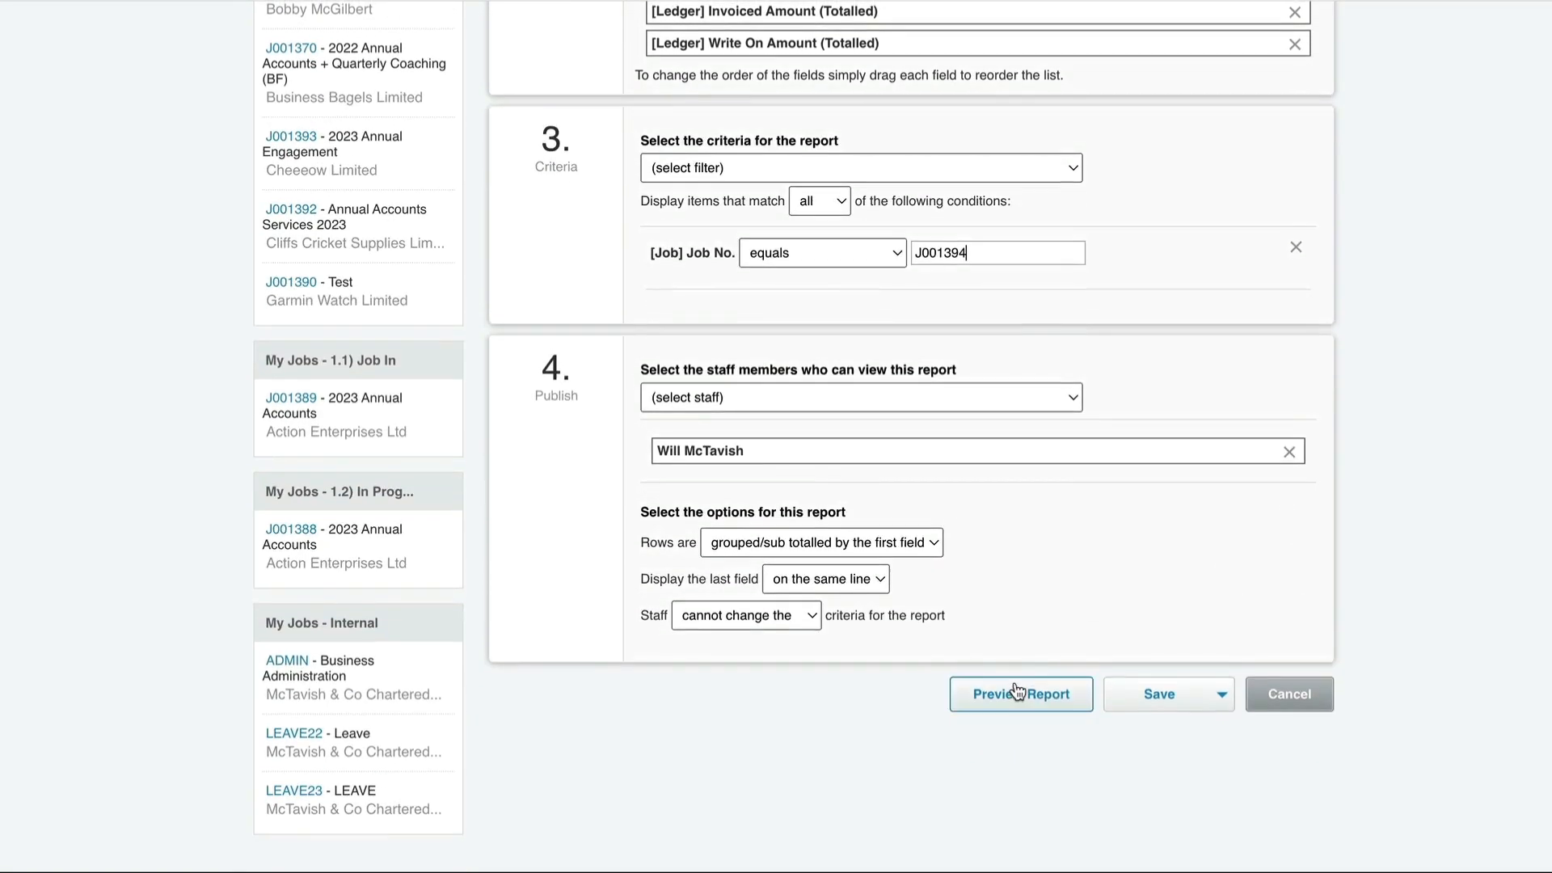
left_click(1015, 695)
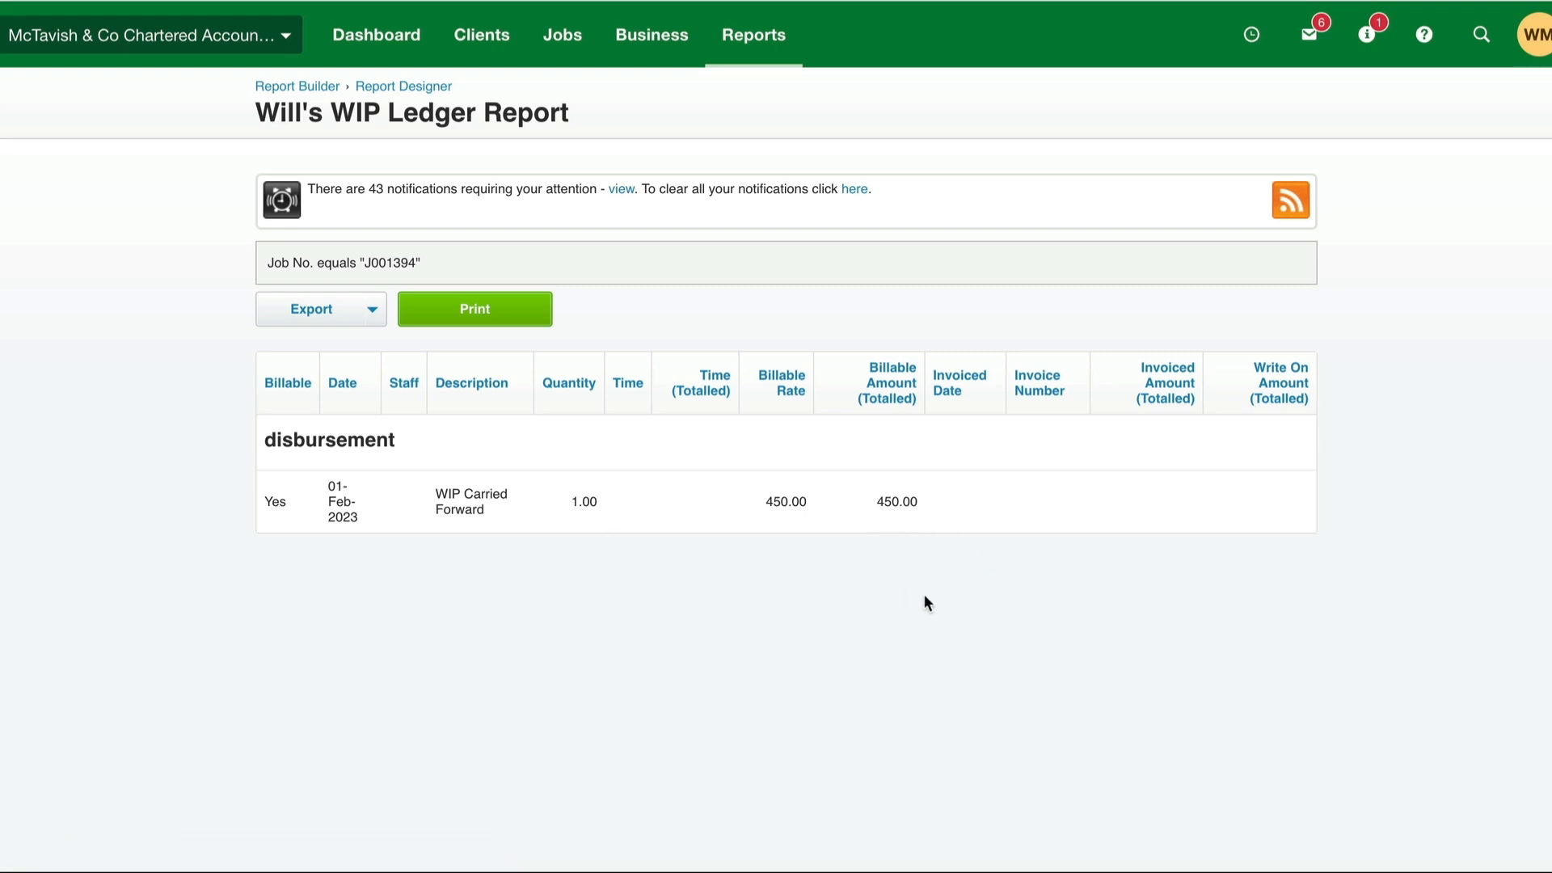
- Return to job J001394 and save a time sheet entry of 2:00 on Annual Accounts - Preparation for a staff member
key("ctrl+Tab")
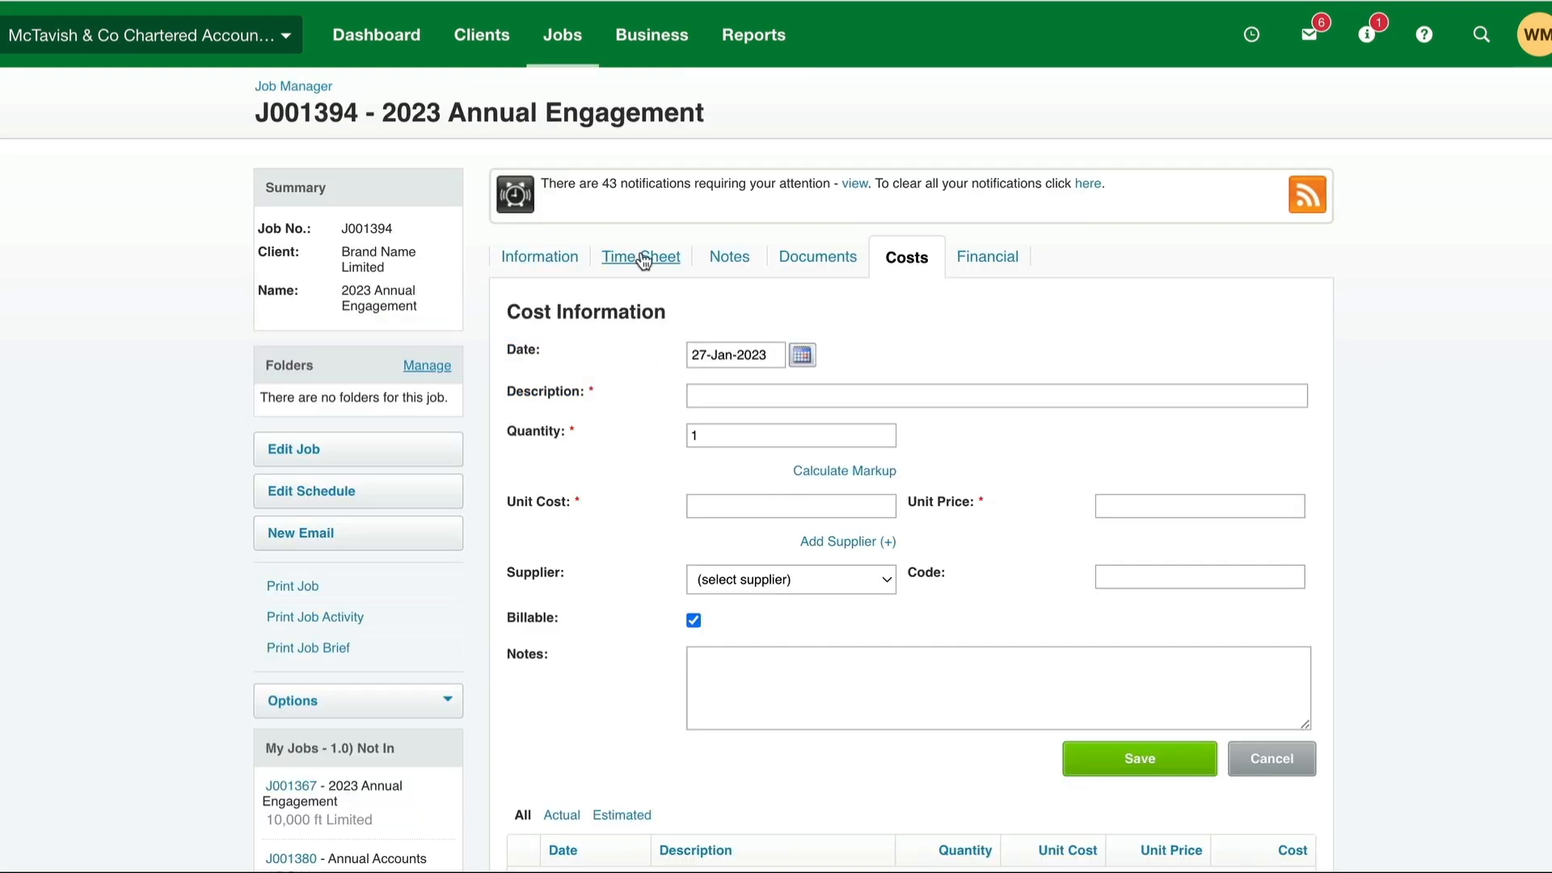
key("ctrl+Tab")
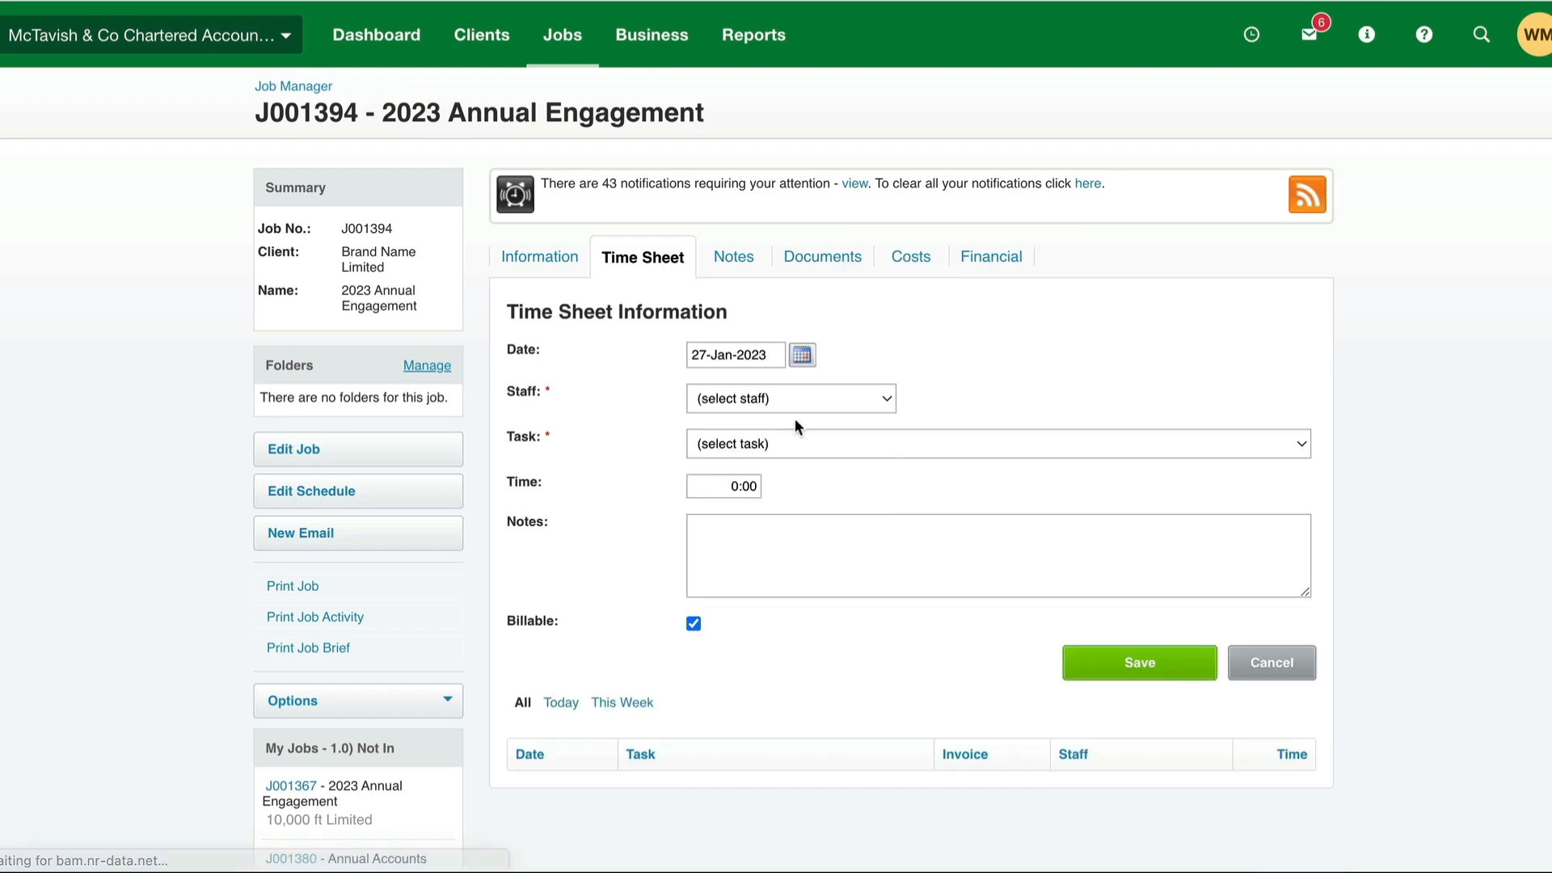
left_click(783, 398)
left_click(759, 515)
left_click(774, 443)
left_click(704, 523)
left_click(713, 488)
type("2")
key("Tab")
left_click(1164, 665)
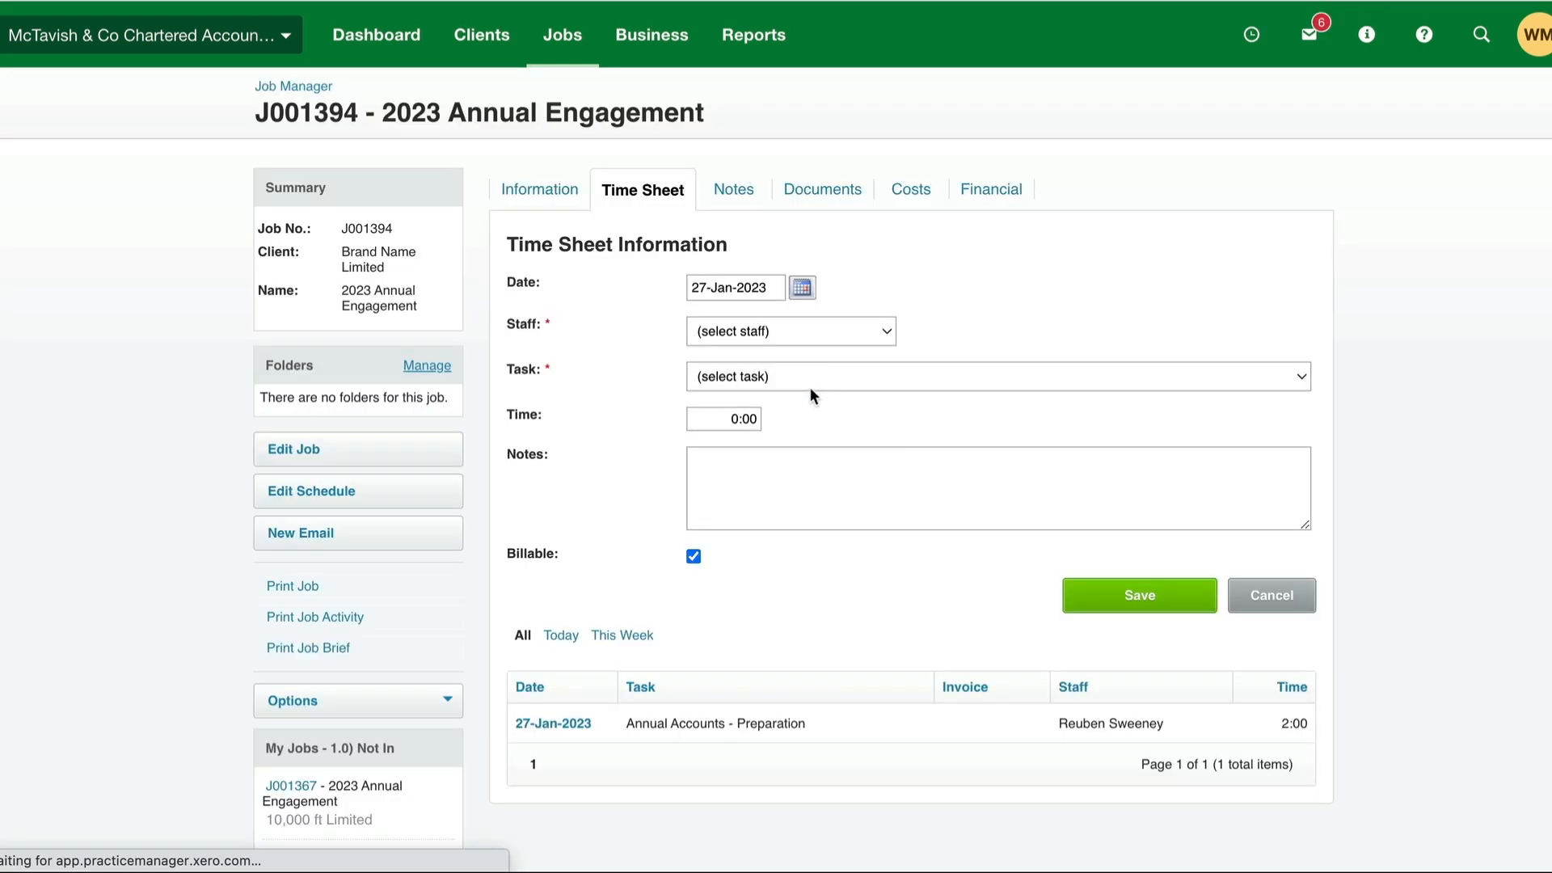
- Save a second time sheet entry of 1:00 on Annual Accounts - Preparation for a different staff member
left_click(815, 327)
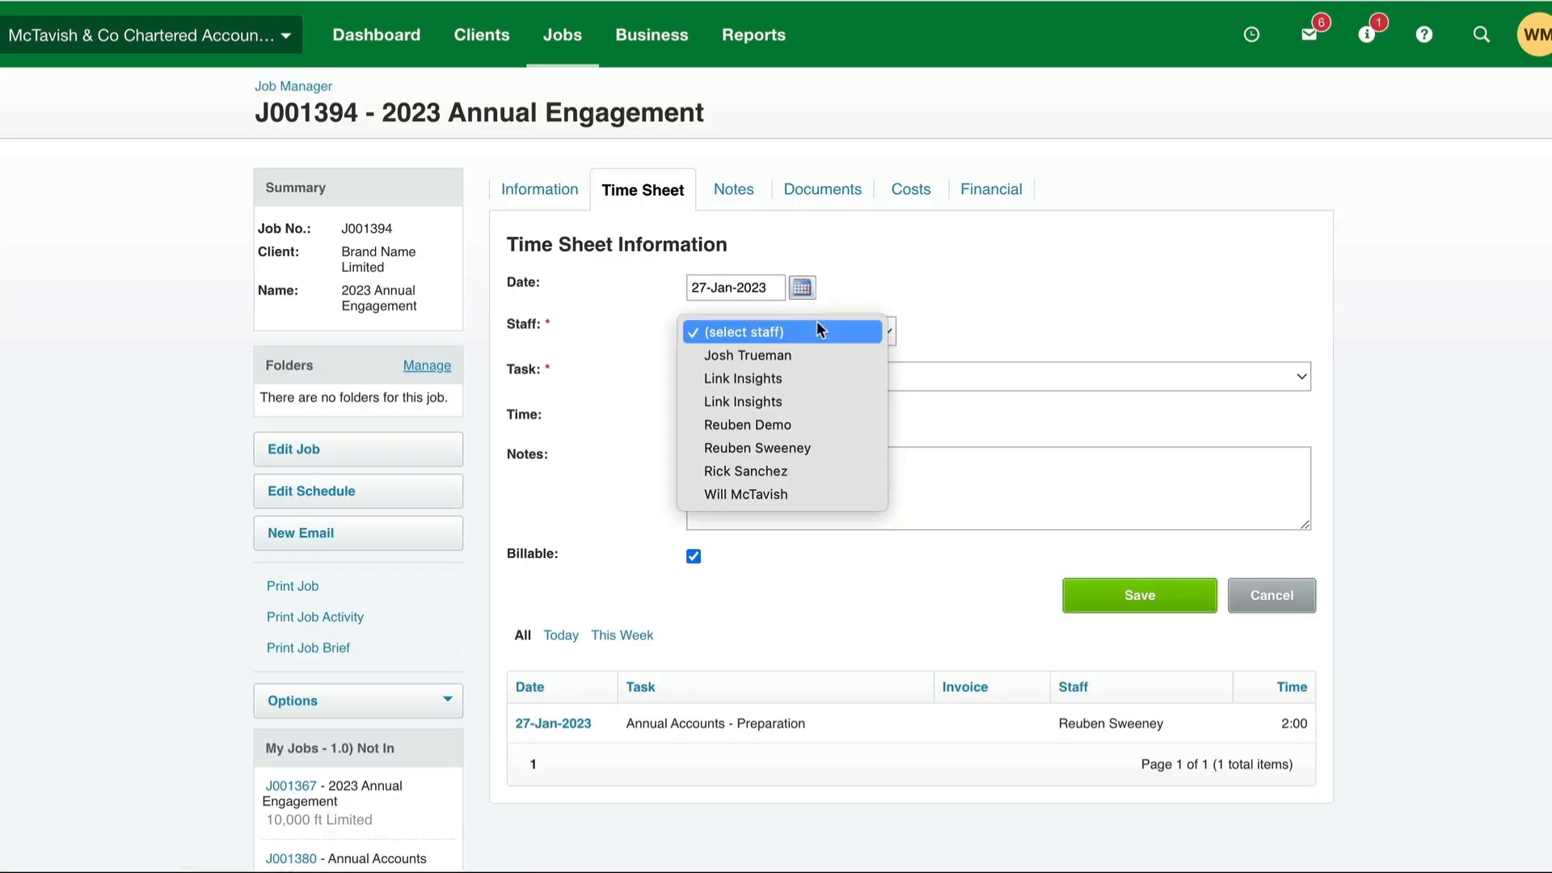
left_click(769, 479)
left_click(799, 378)
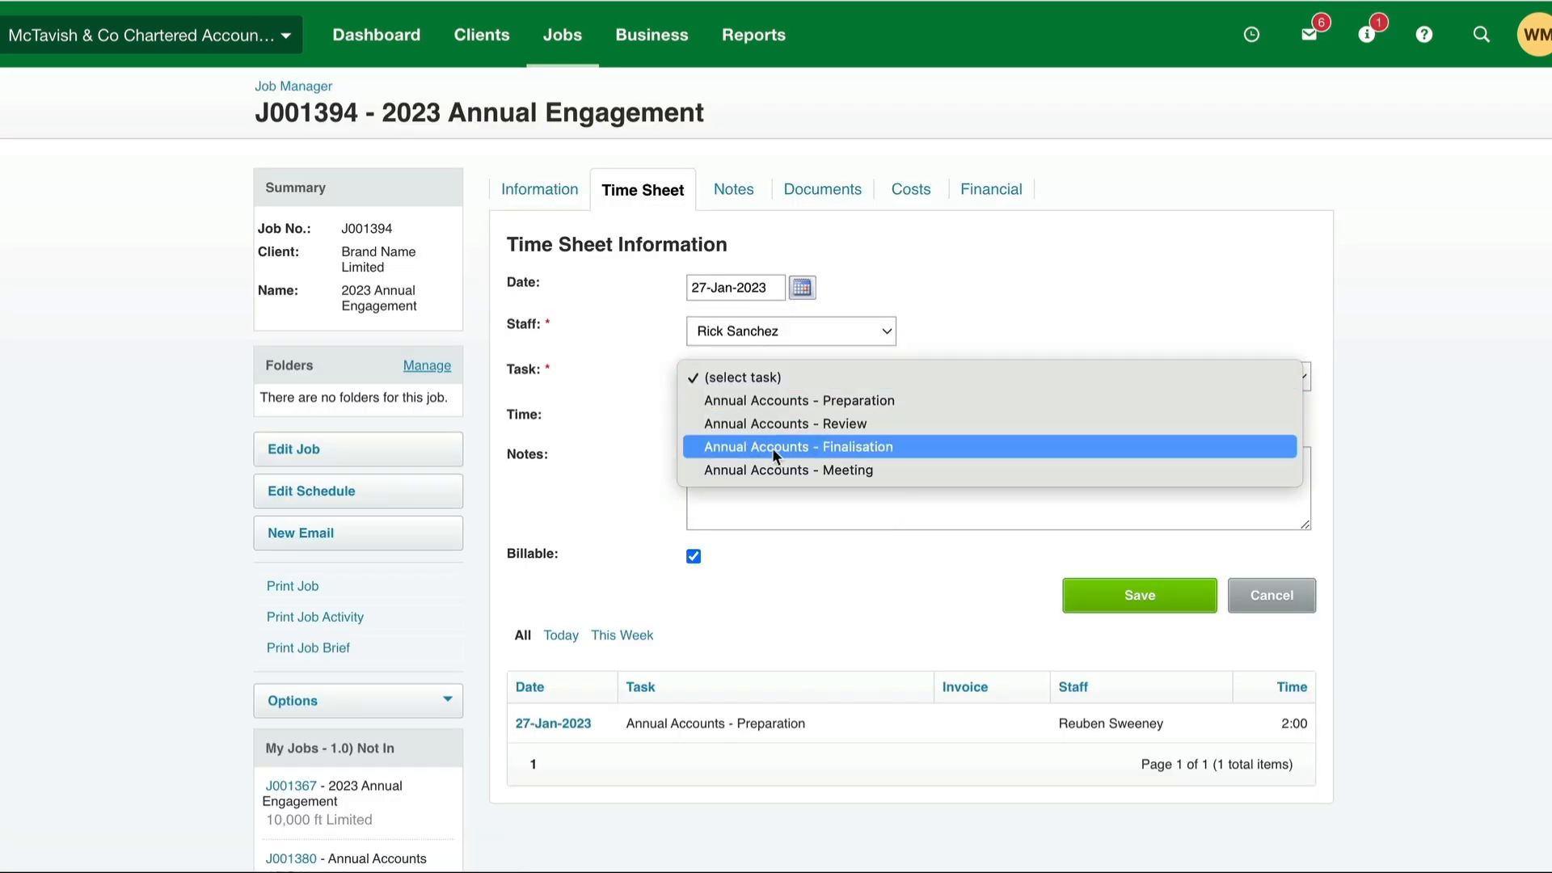
left_click(778, 409)
left_click(747, 426)
type("1")
key("Tab")
left_click(1154, 612)
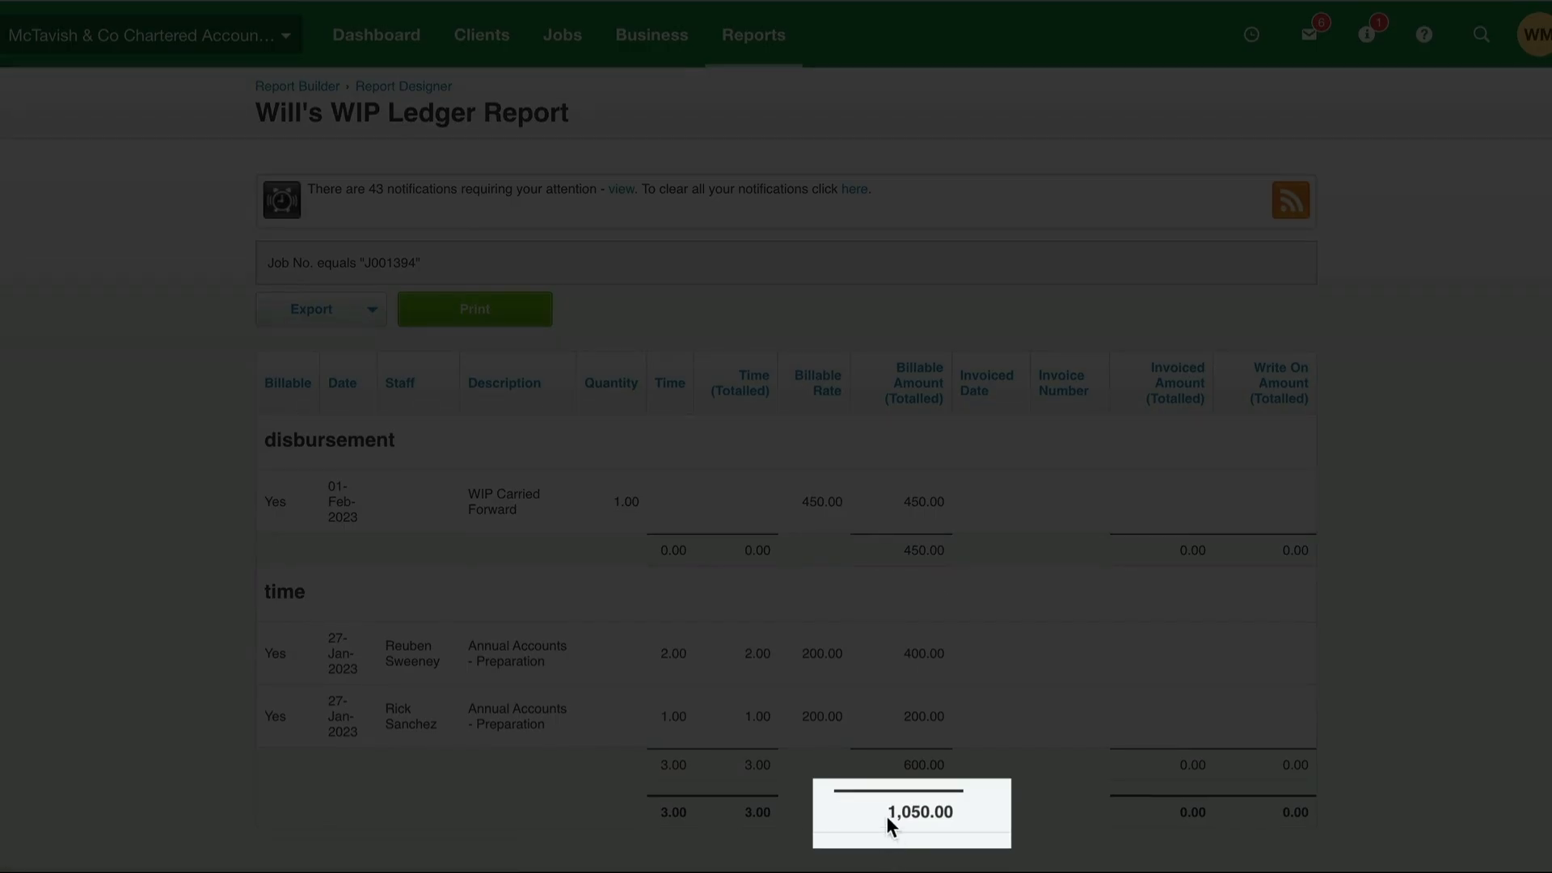
- Check the overall billable amount in the refreshed WIP ledger report, then open the job's financial information
left_click_drag(887, 817, 974, 816)
left_click(1001, 812)
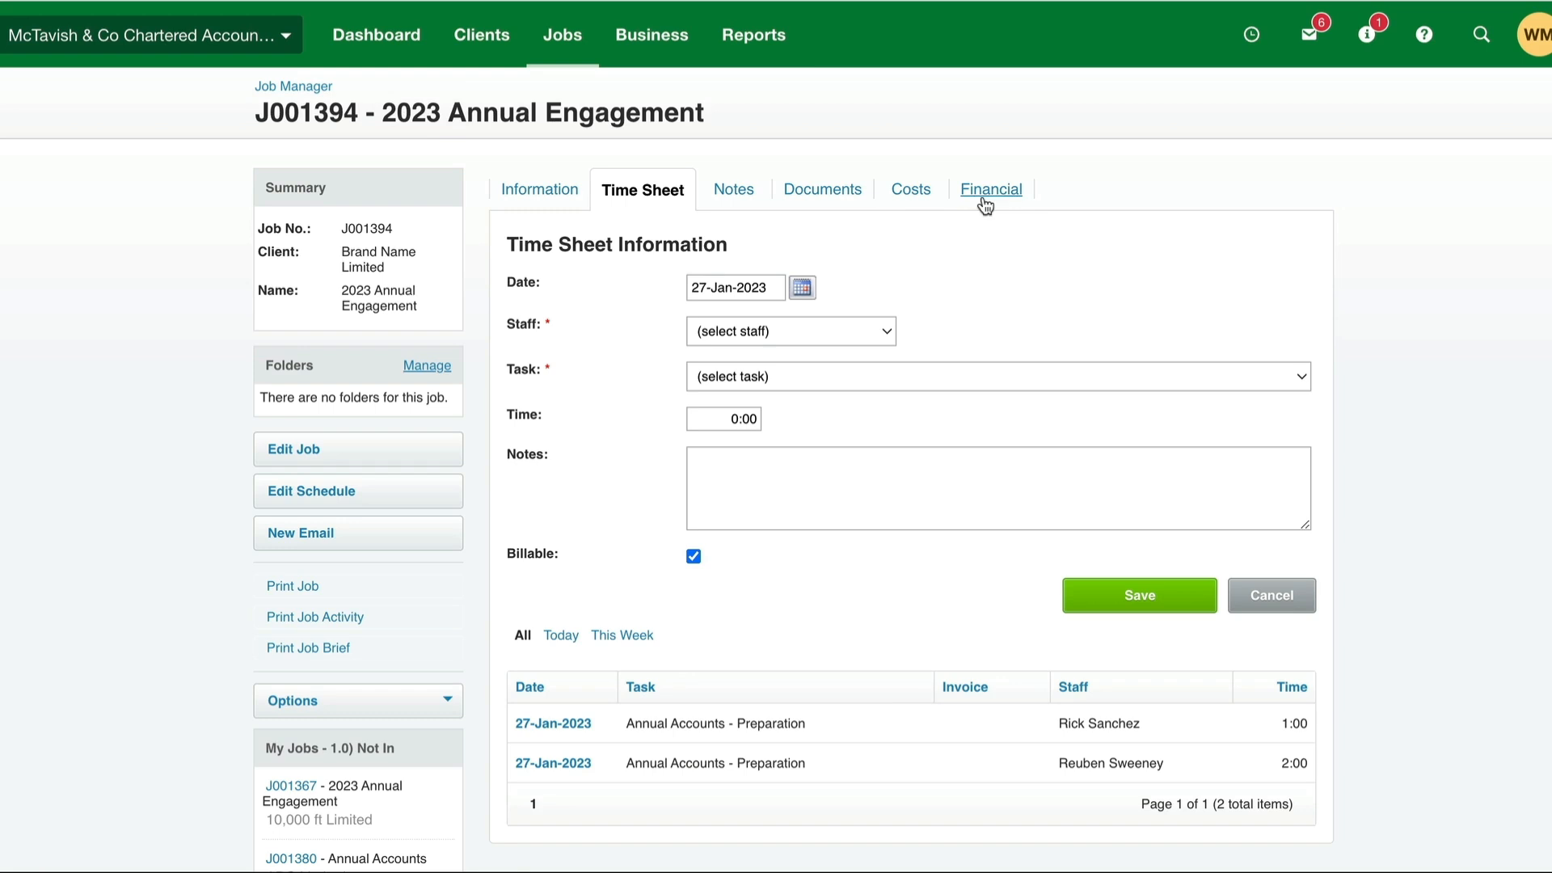
left_click(985, 203)
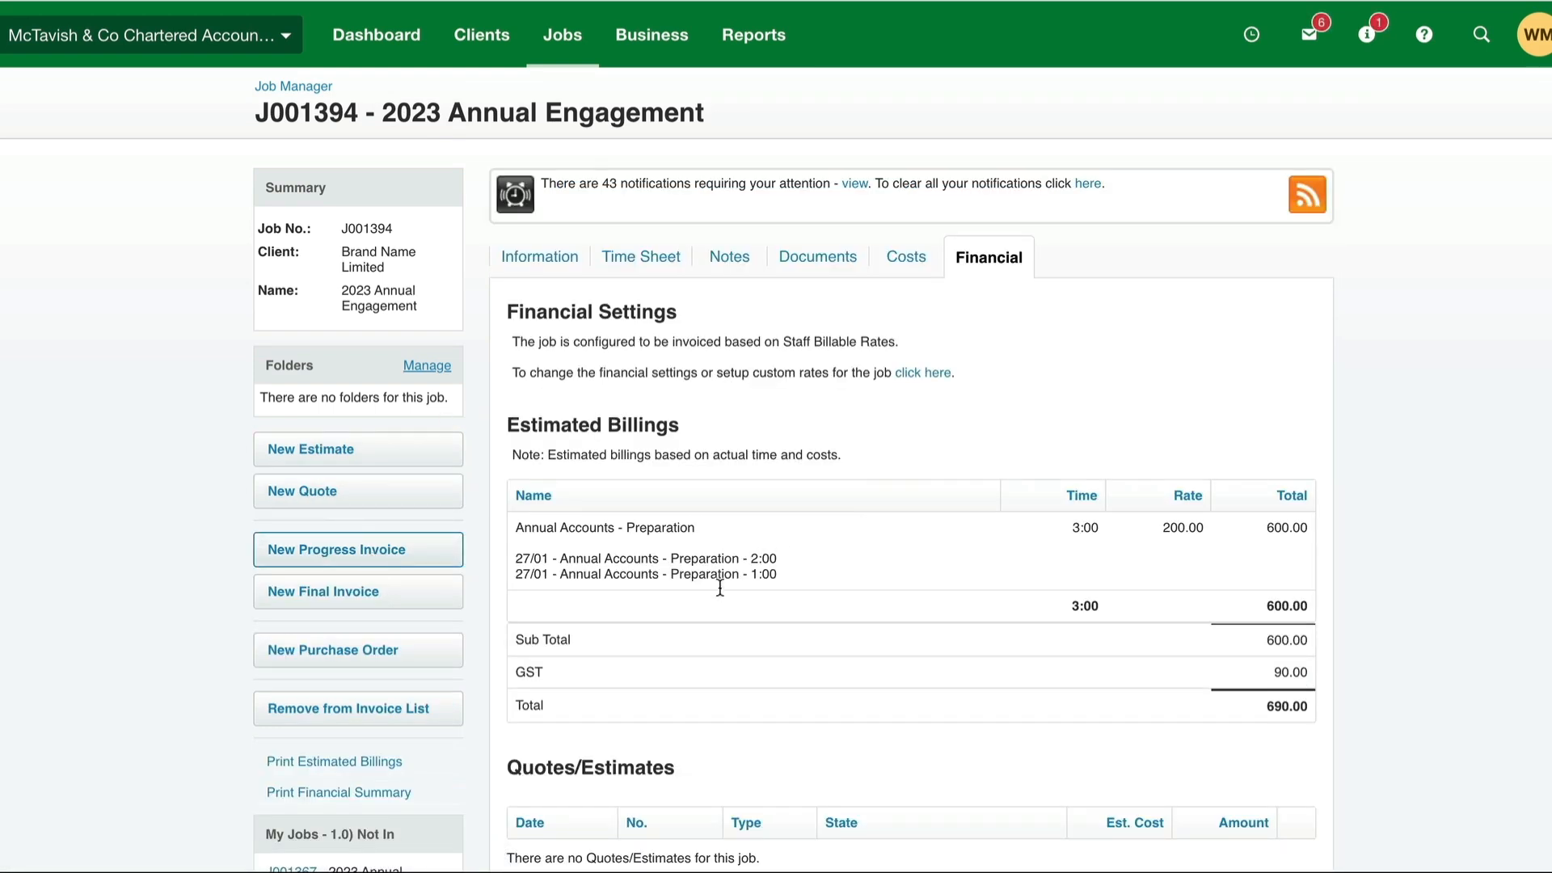
- Create a progress invoice for job J001394 with a progress amount of 1200 and the description Accounting Services
left_click(691, 494)
double_click(691, 494)
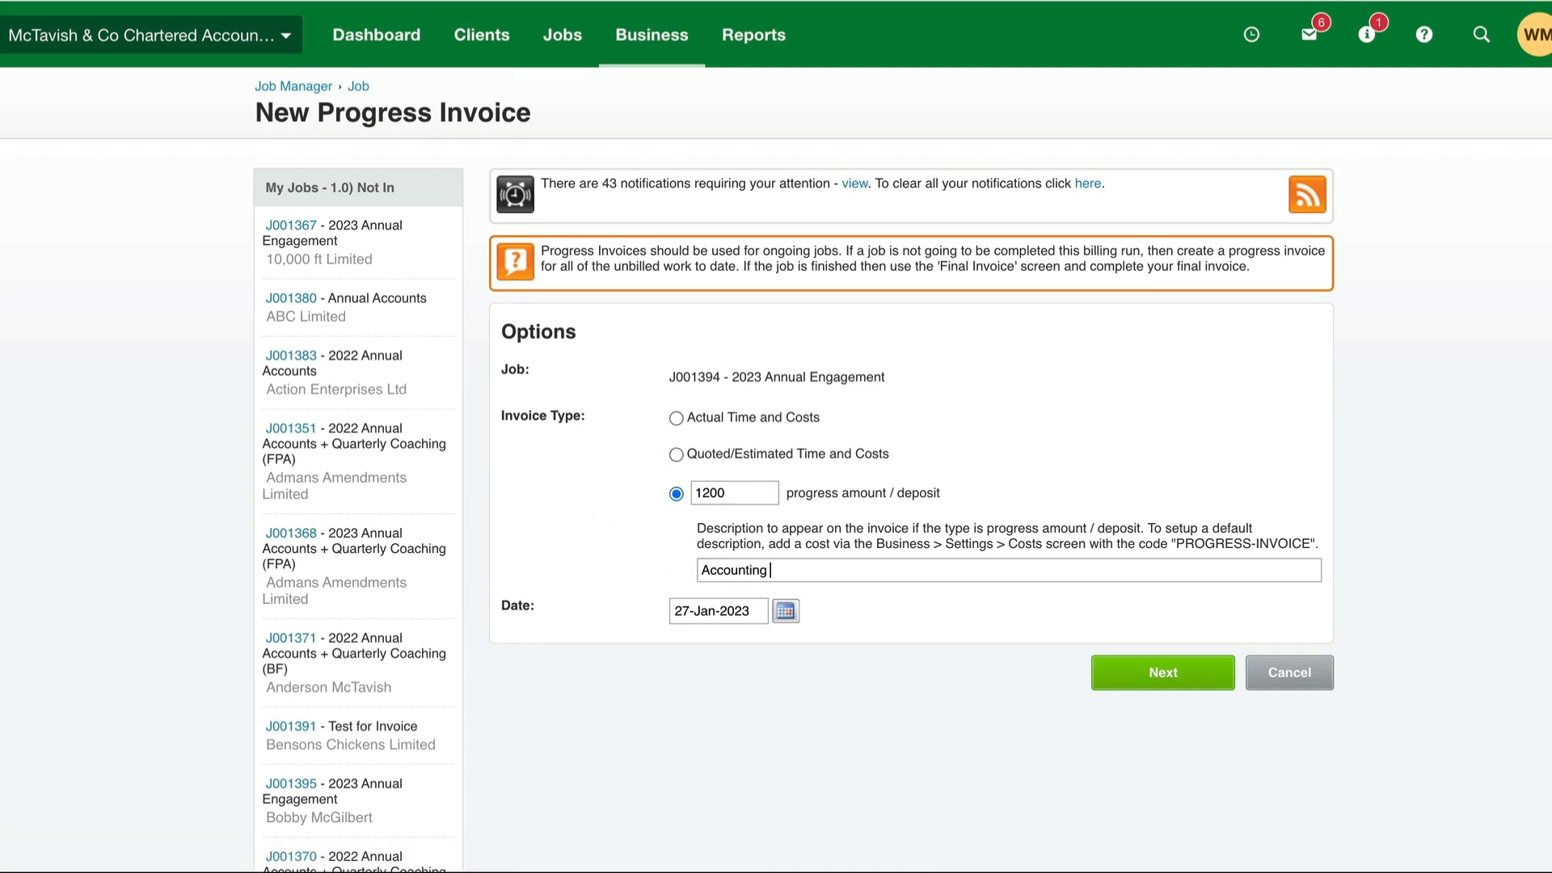
left_click(1127, 667)
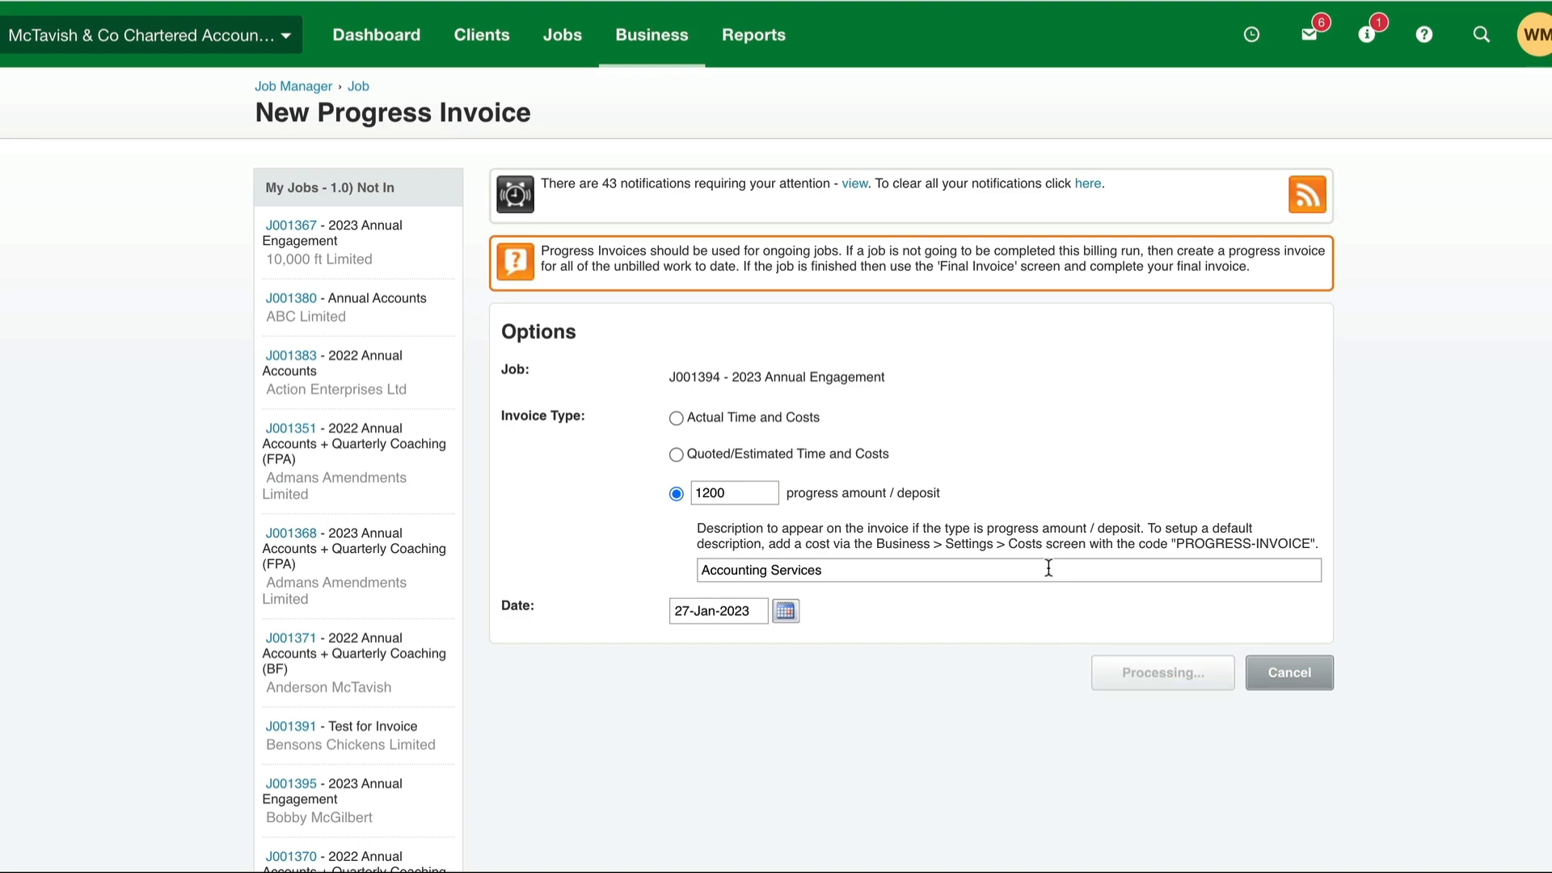
scroll(1048, 566, "down", 6)
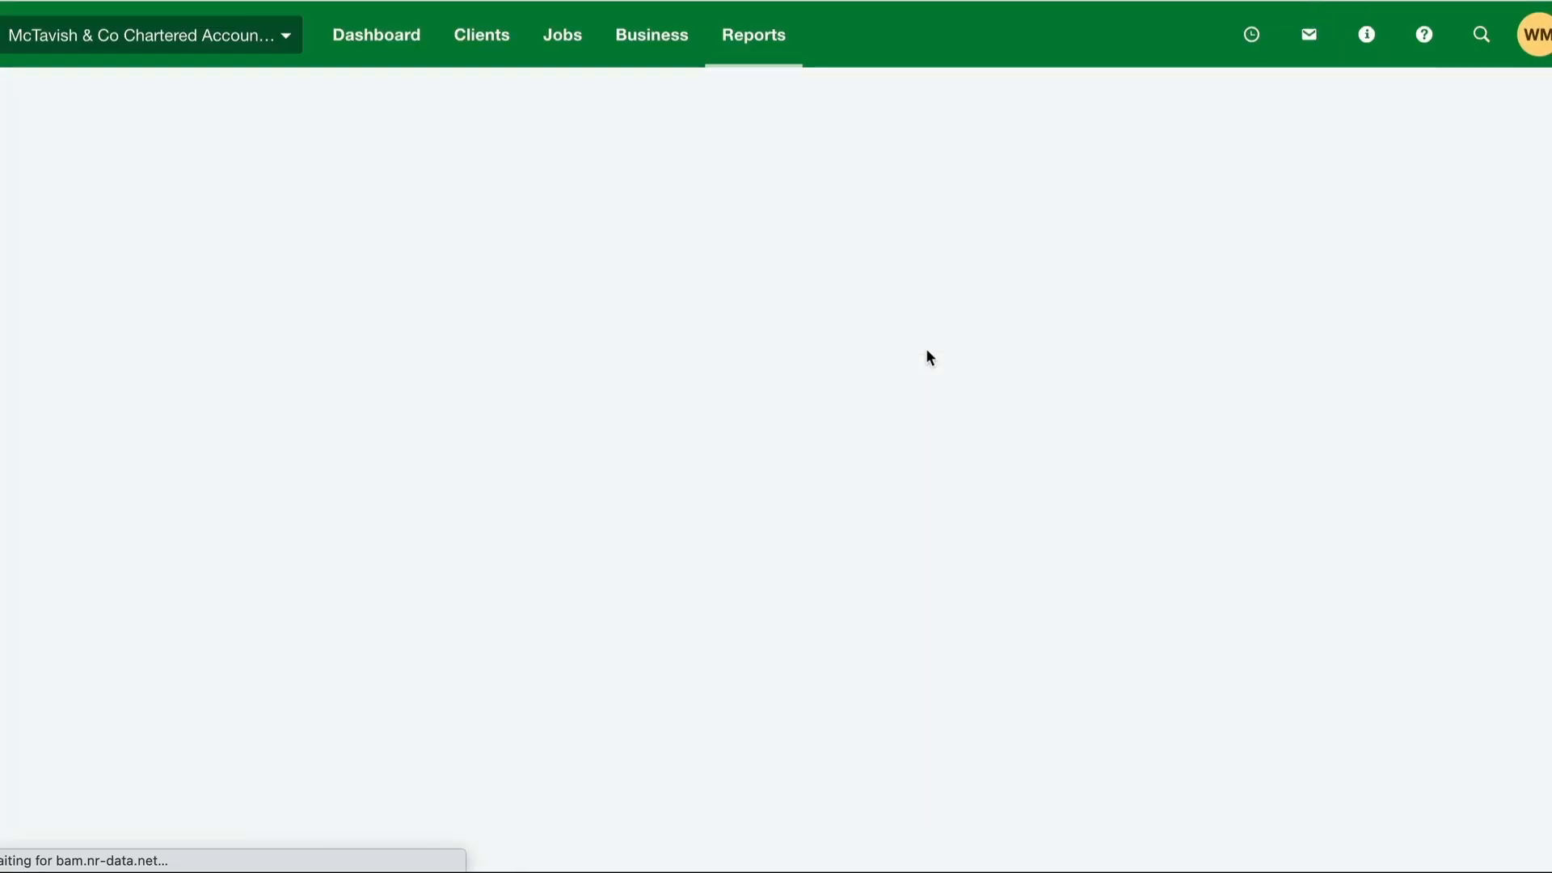
- Review the progress invoice's effect in the WIP ledger report and in the job's estimated billings
scroll(900, 467, "down", 3)
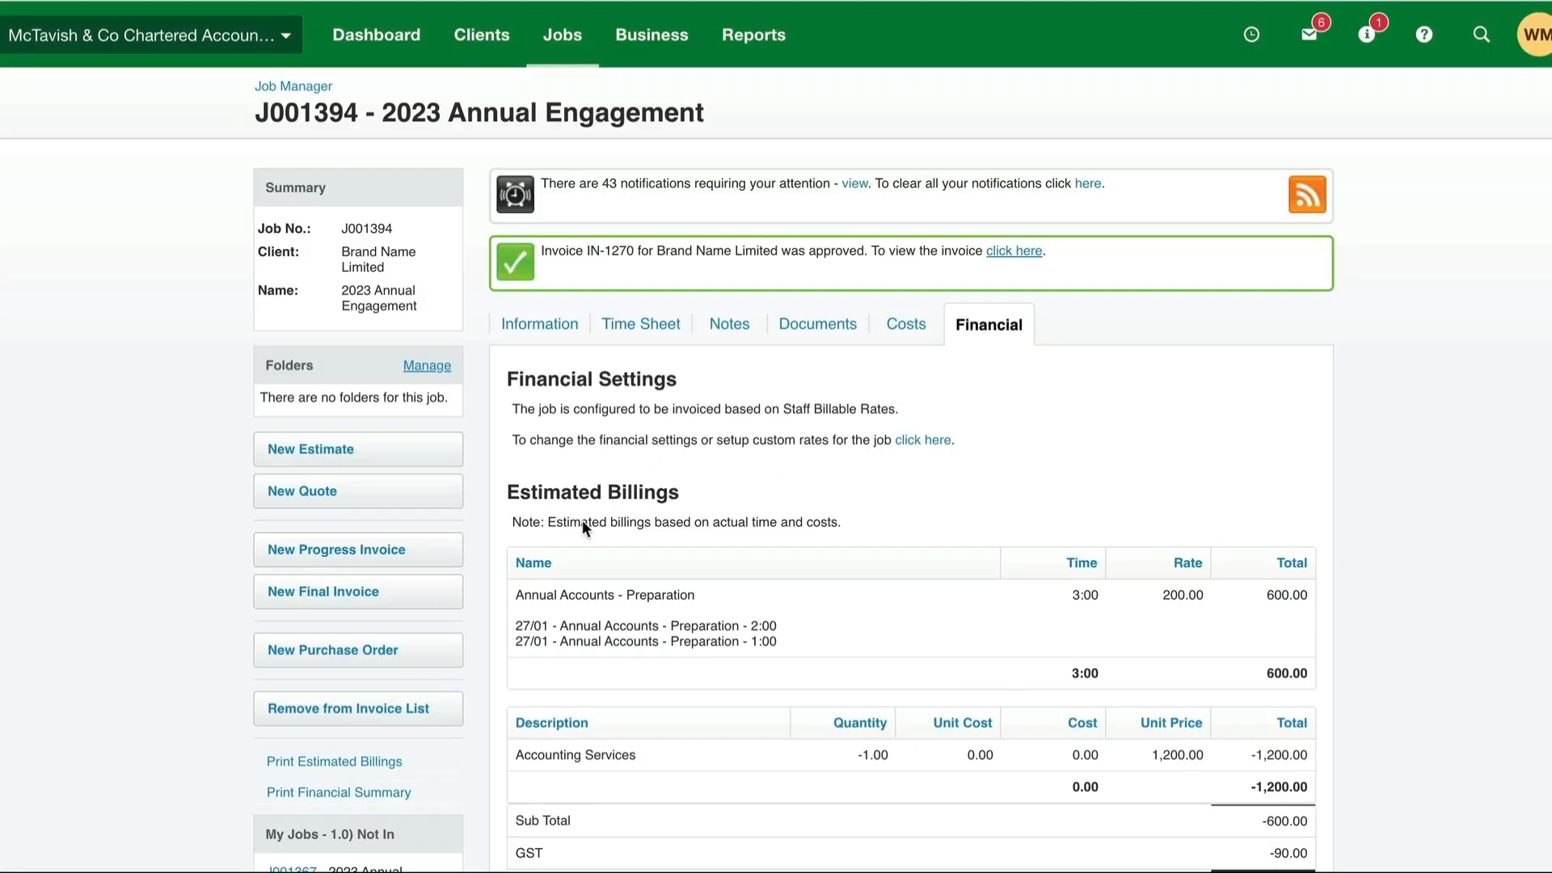
scroll(580, 521, "down", 3)
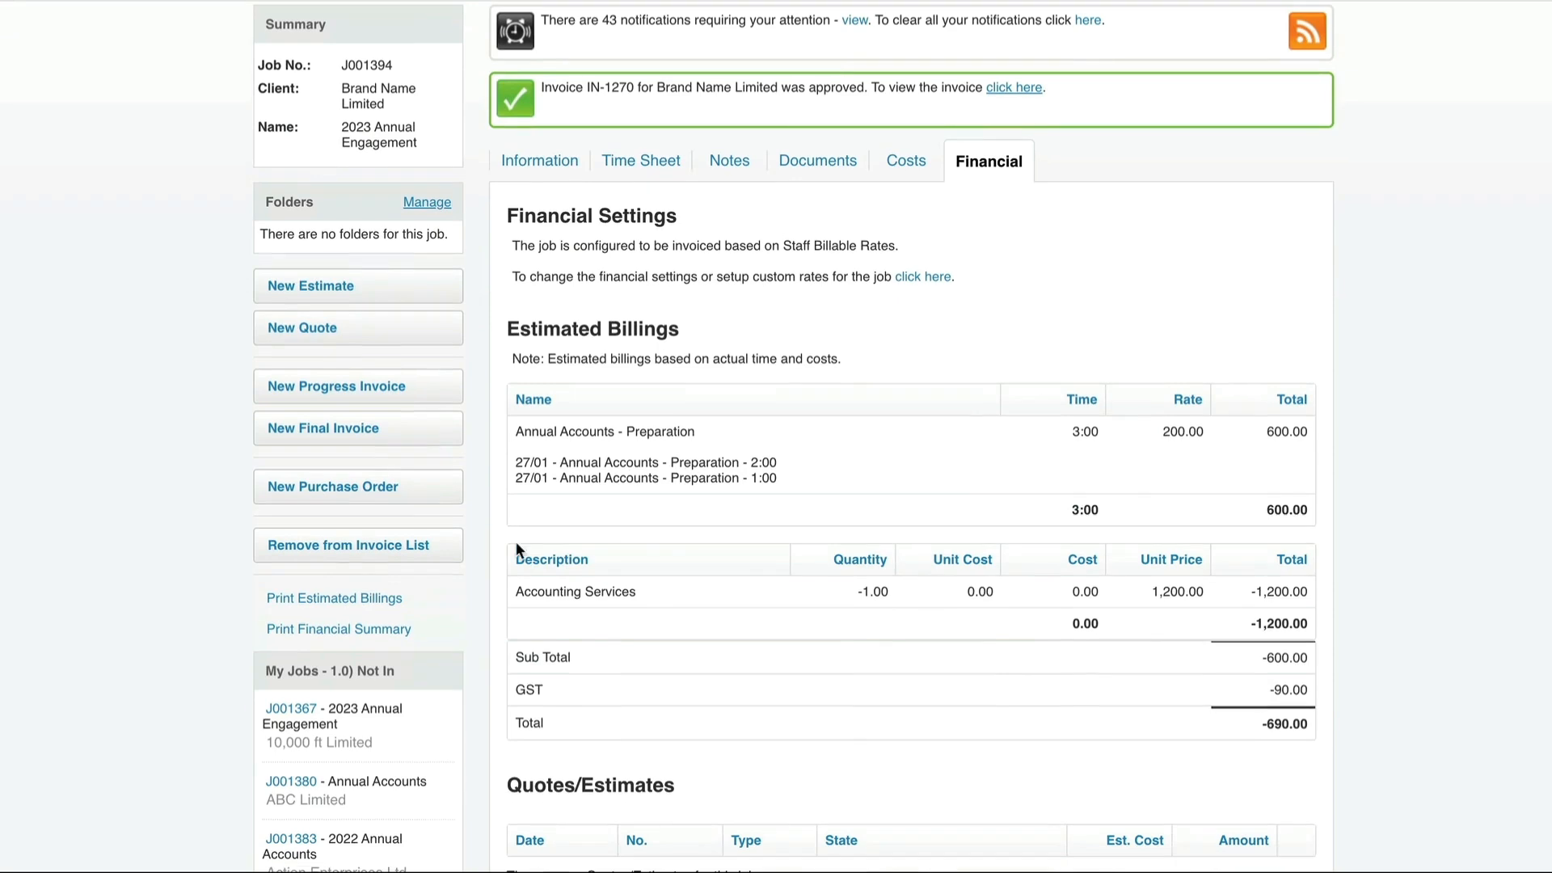
left_click(334, 556)
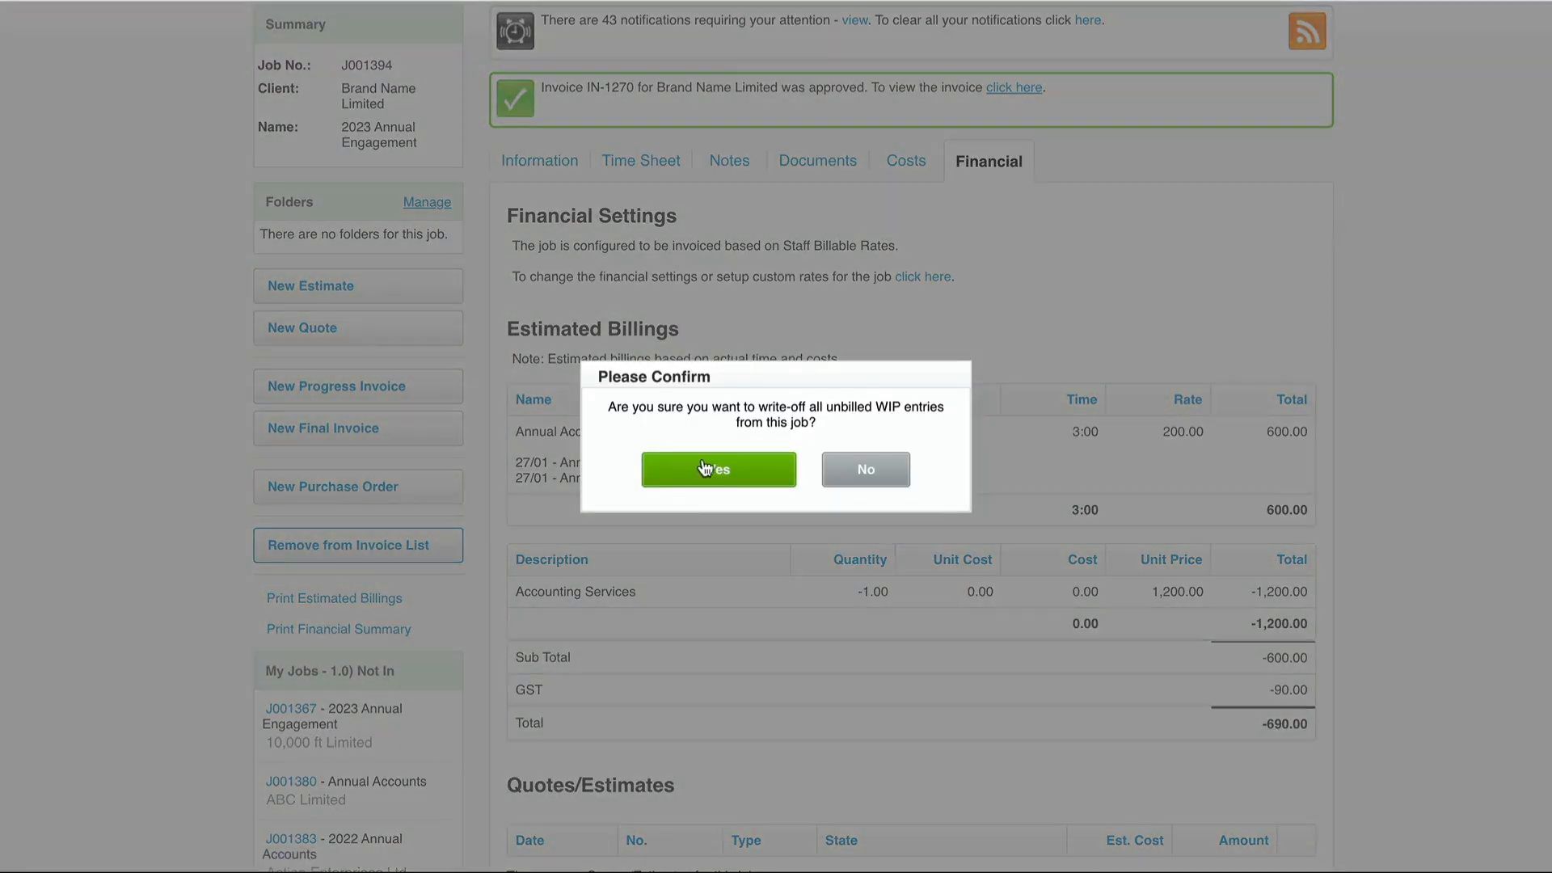
left_click(716, 464)
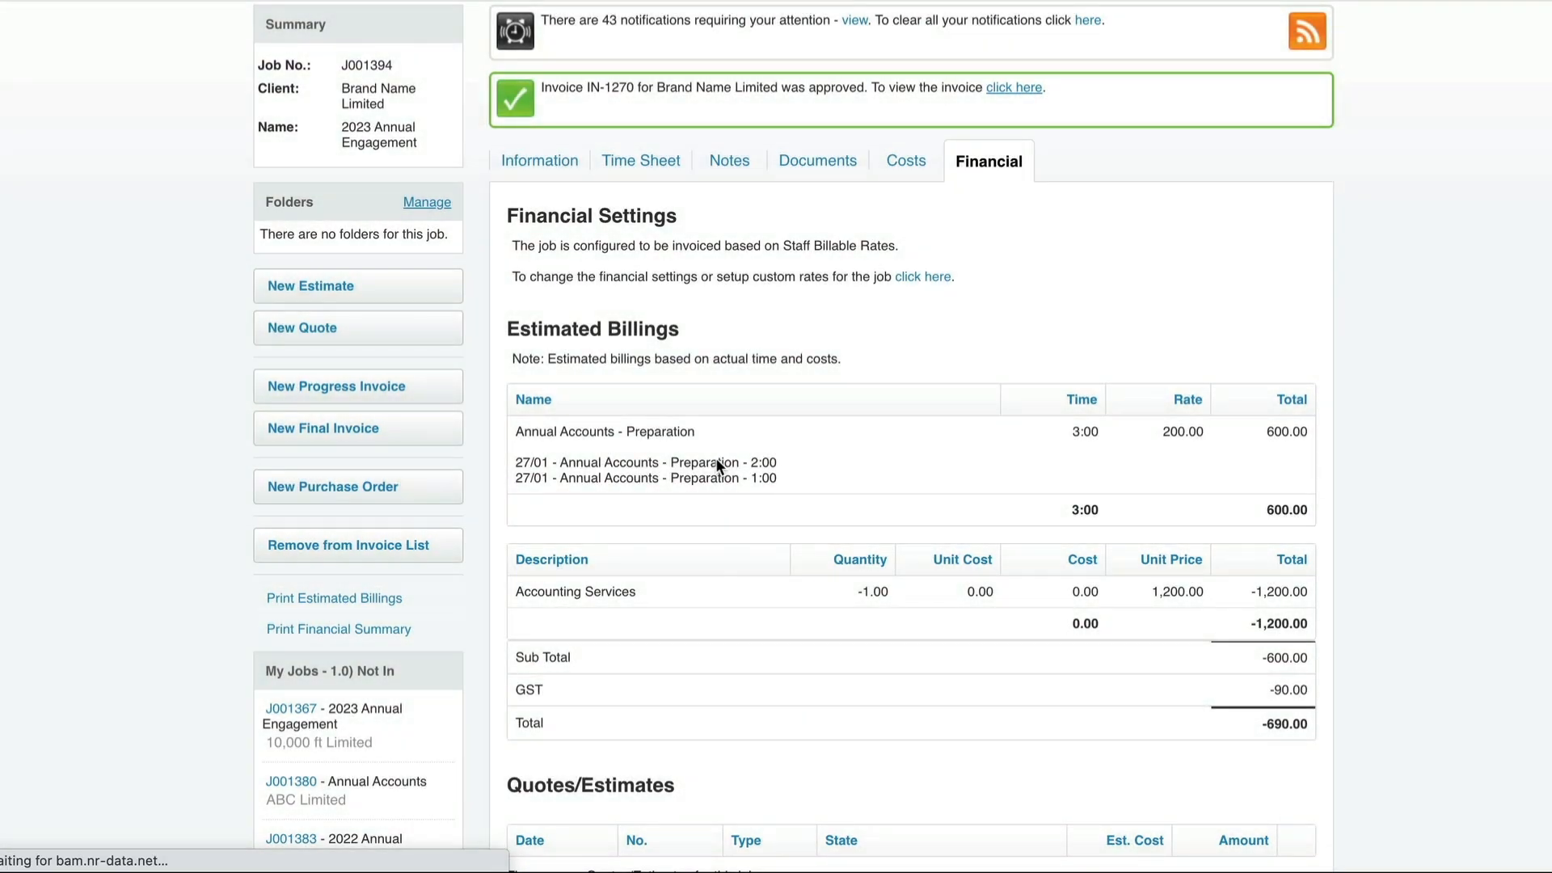